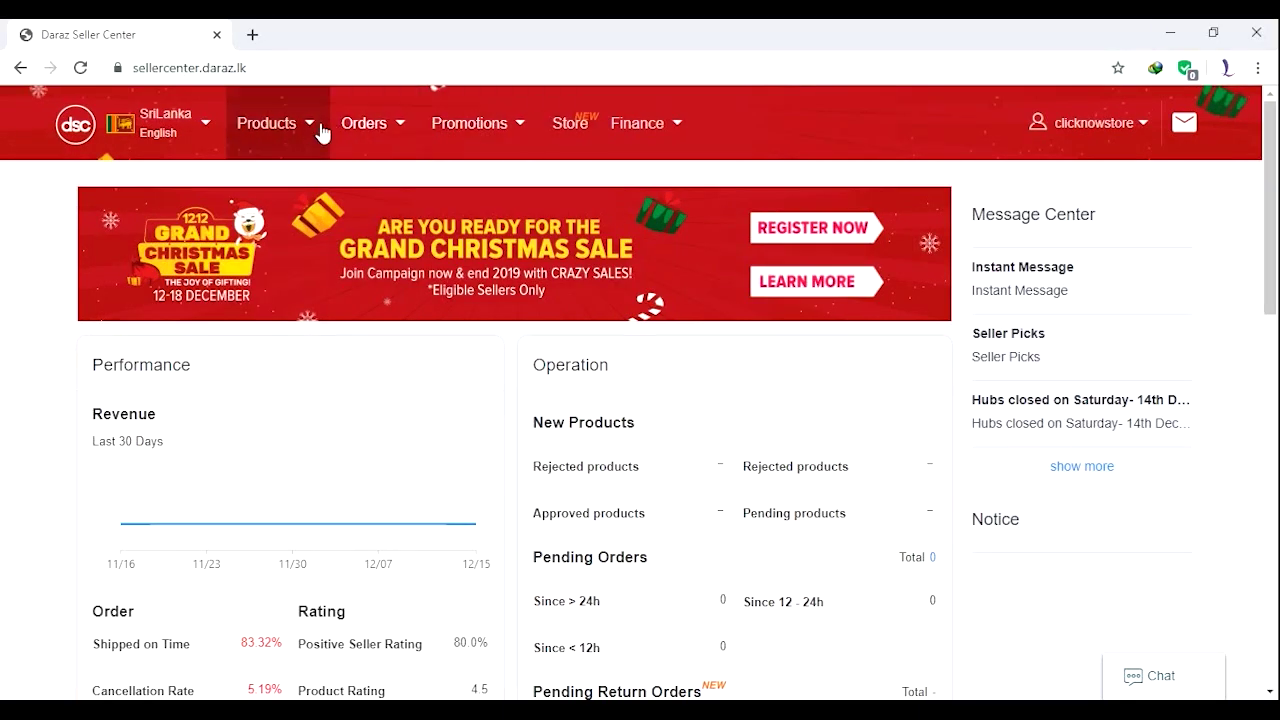
# Step: Start adding a product in the seller center, creating a new one instead of opening the last unfinished product
pyautogui.moveTo(313, 130)
pyautogui.click(265, 212)
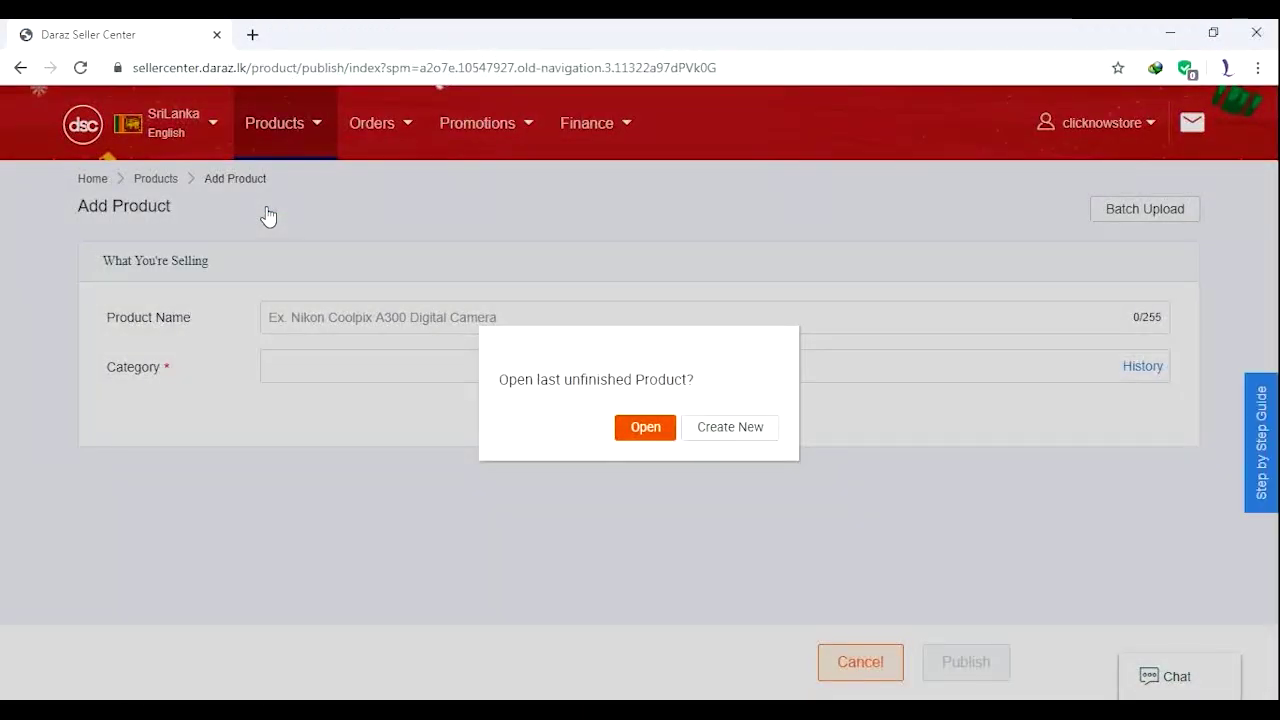
pyautogui.click(741, 434)
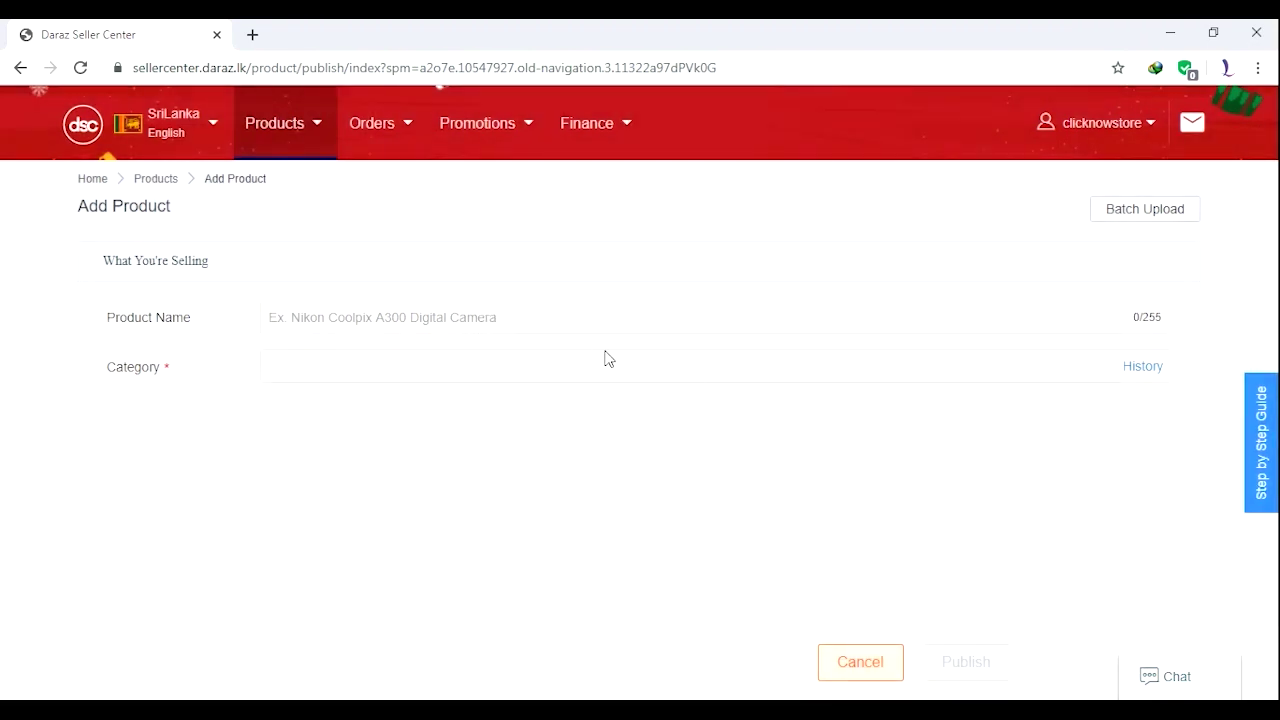
# Step: Copy the title line from the Description text file in the desktop's 2PCS Car Rearview product folder and paste it as the product name
pyautogui.click(1166, 33)
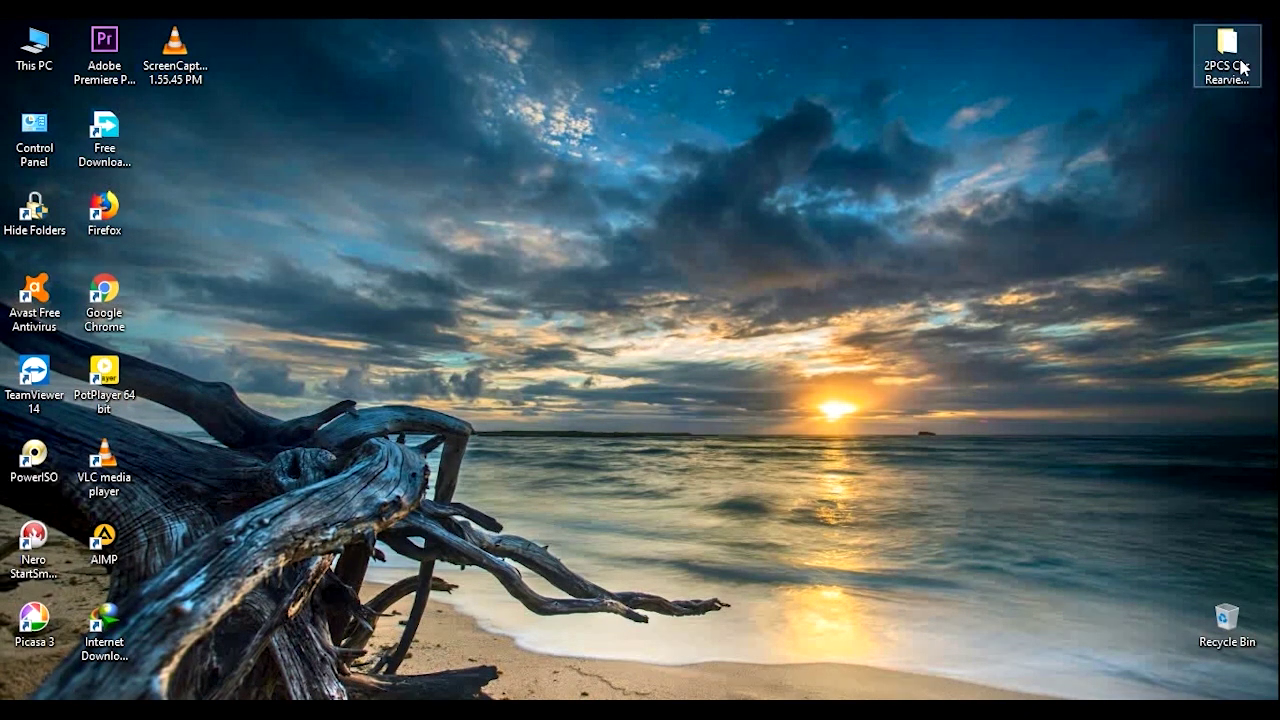
pyautogui.doubleClick(1241, 66)
pyautogui.doubleClick(452, 263)
pyautogui.moveTo(203, 265); pyautogui.dragTo(1025, 263)
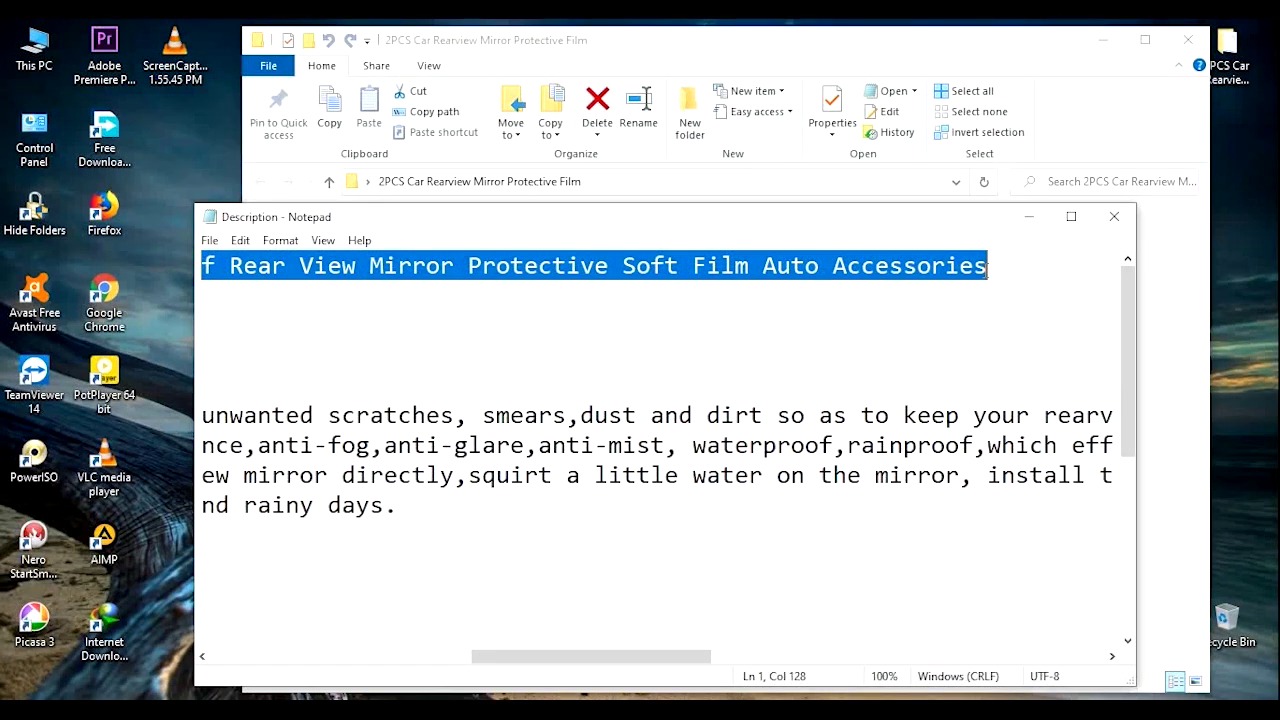
pyautogui.rightClick(988, 268)
pyautogui.click(1020, 329)
pyautogui.click(1113, 218)
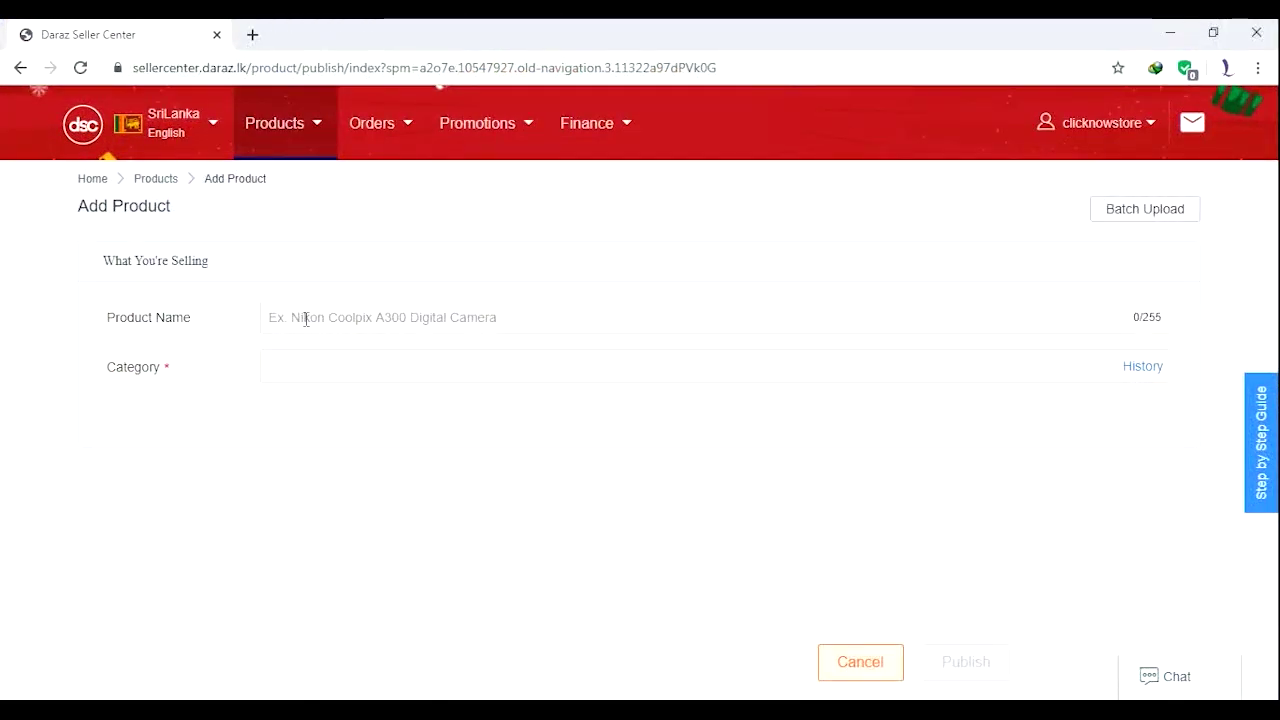
pyautogui.click(306, 318)
pyautogui.hotkey('ctrl', 'v')
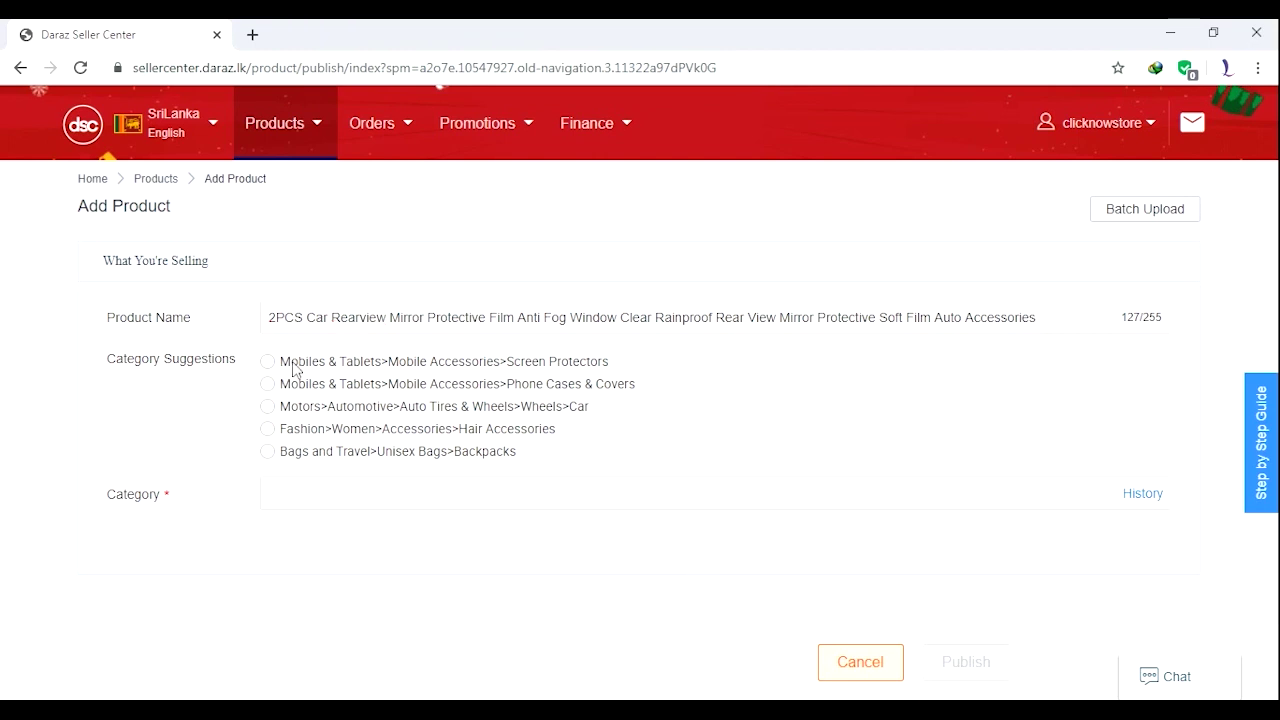
# Step: Set the product category to Motors > Automotive > Exterior Accessories > Mirrors
pyautogui.click(470, 502)
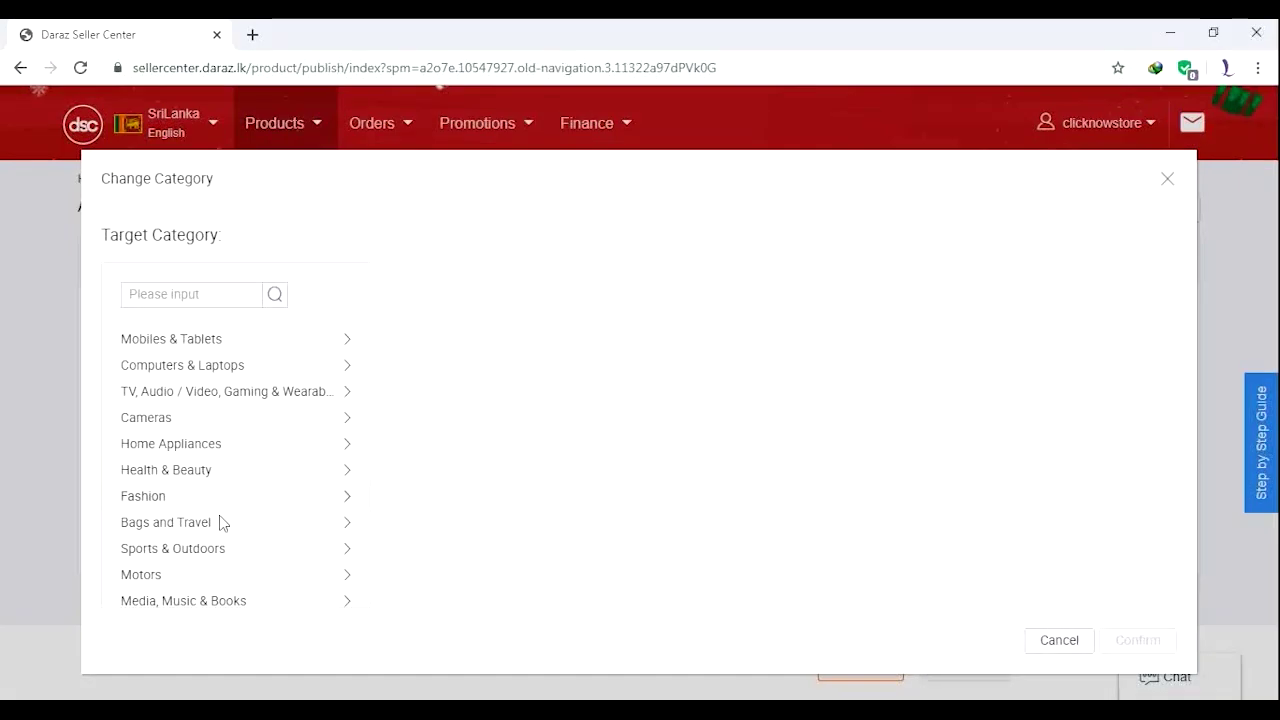
pyautogui.click(345, 578)
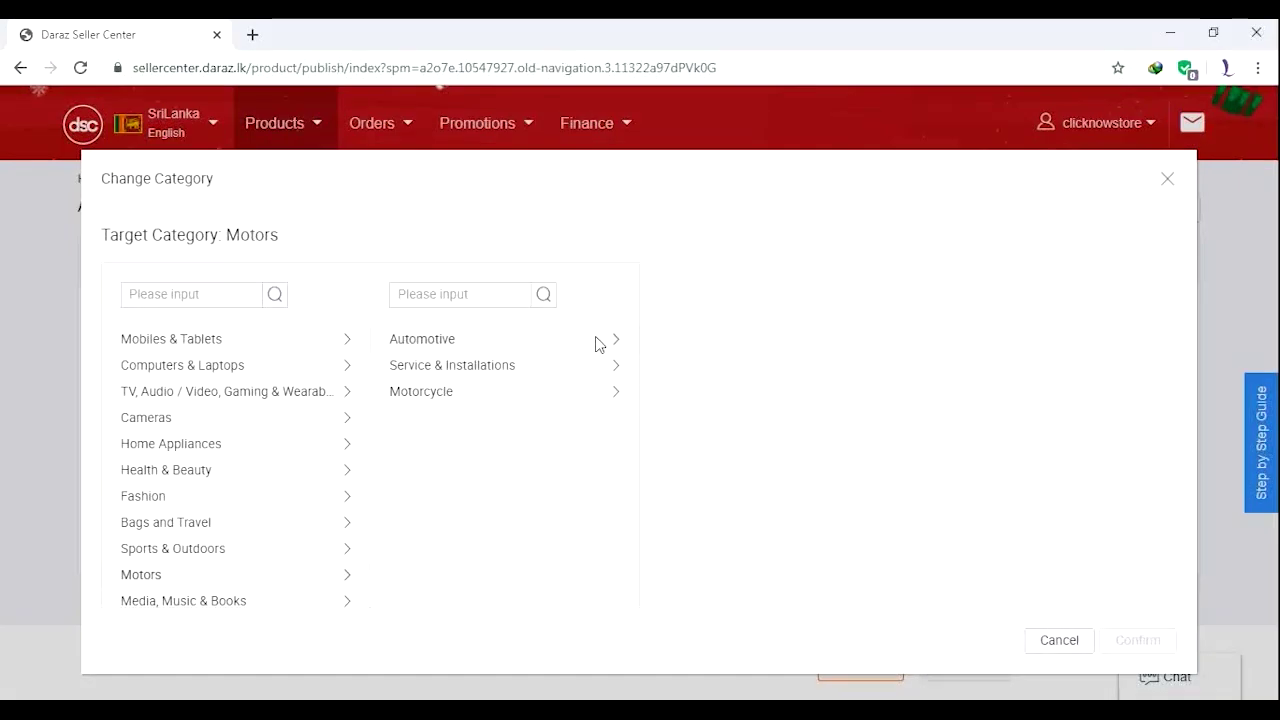
pyautogui.click(596, 344)
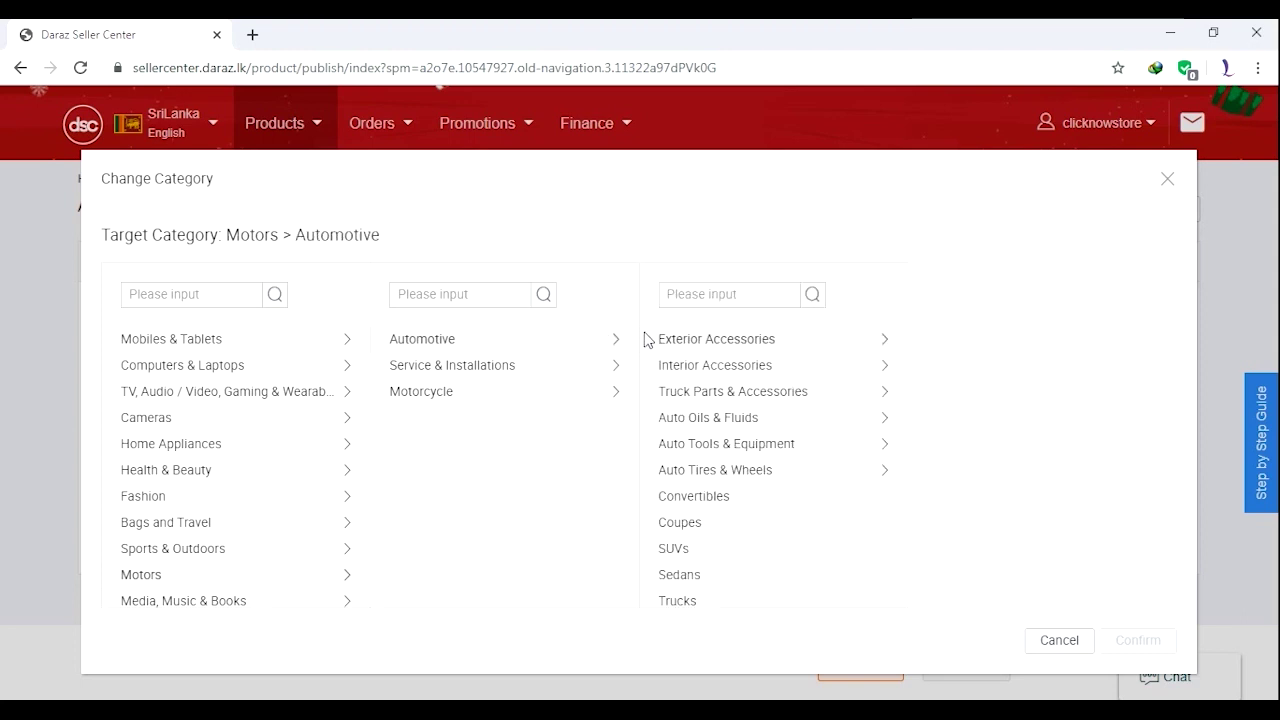
pyautogui.click(722, 349)
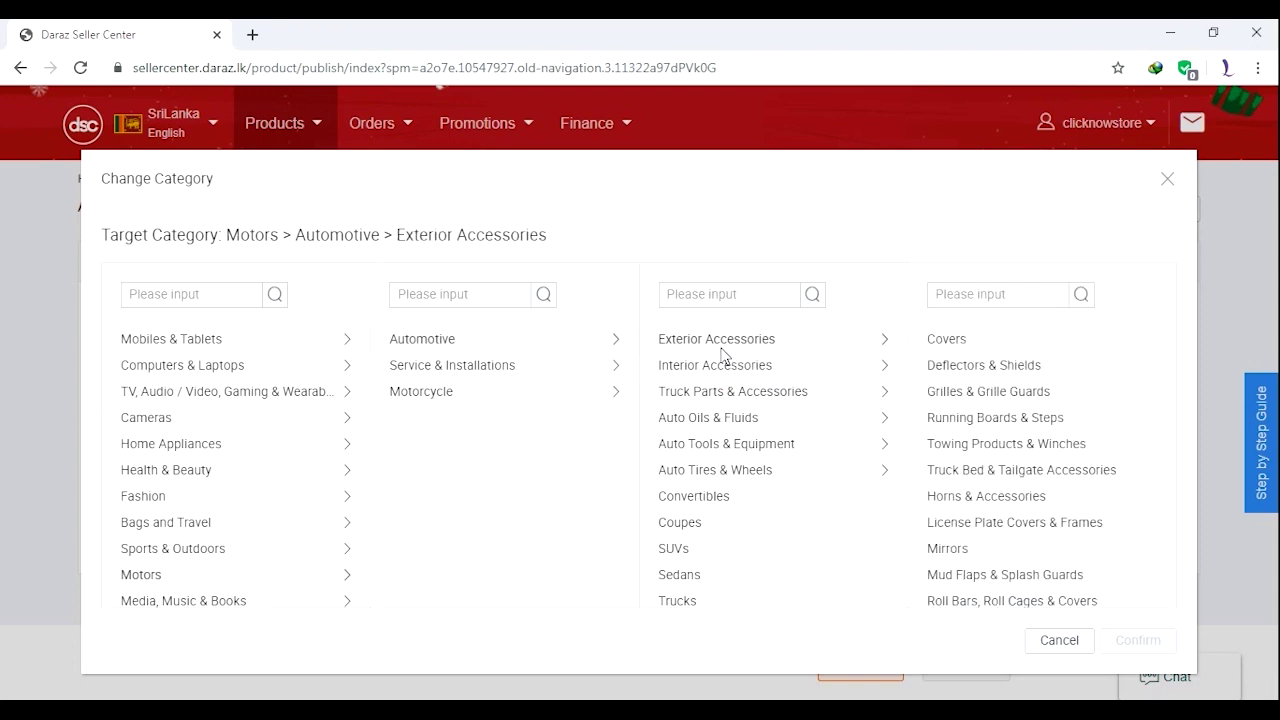
pyautogui.click(951, 549)
pyautogui.click(1125, 640)
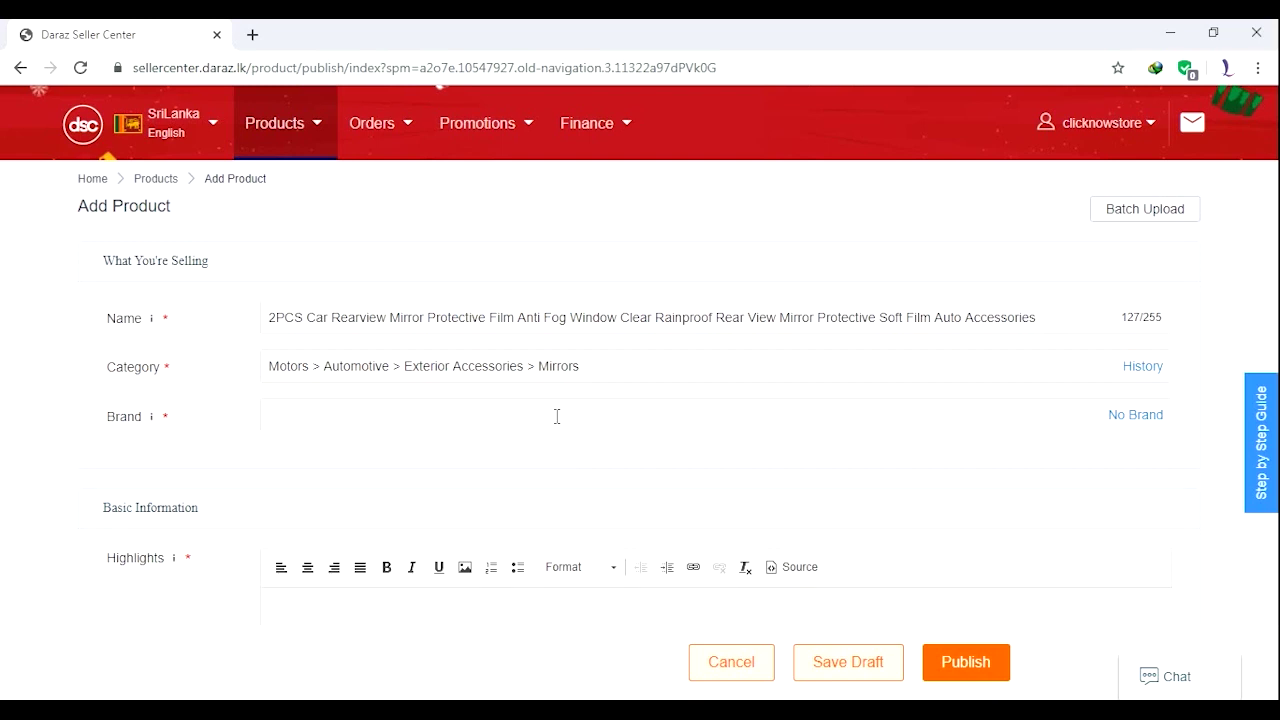
# Step: Look up the brand in the Description text file and set the product's brand to Unifor
pyautogui.click(1170, 33)
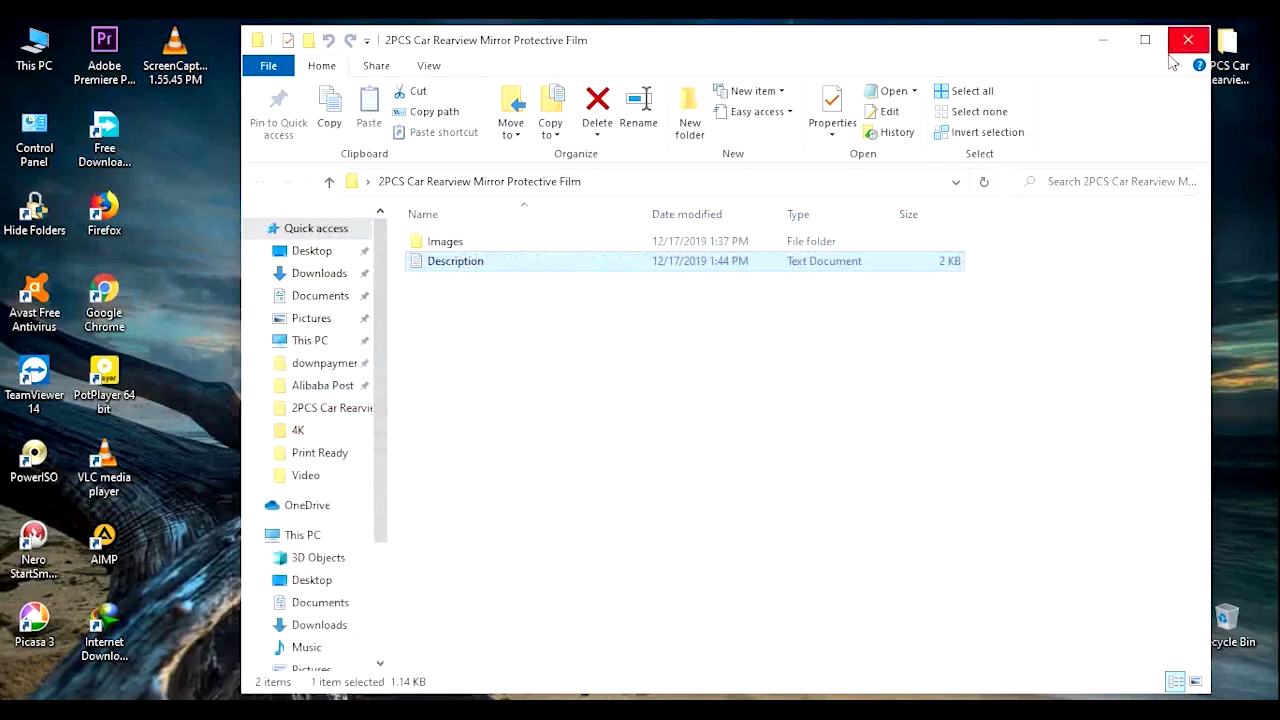
pyautogui.doubleClick(566, 263)
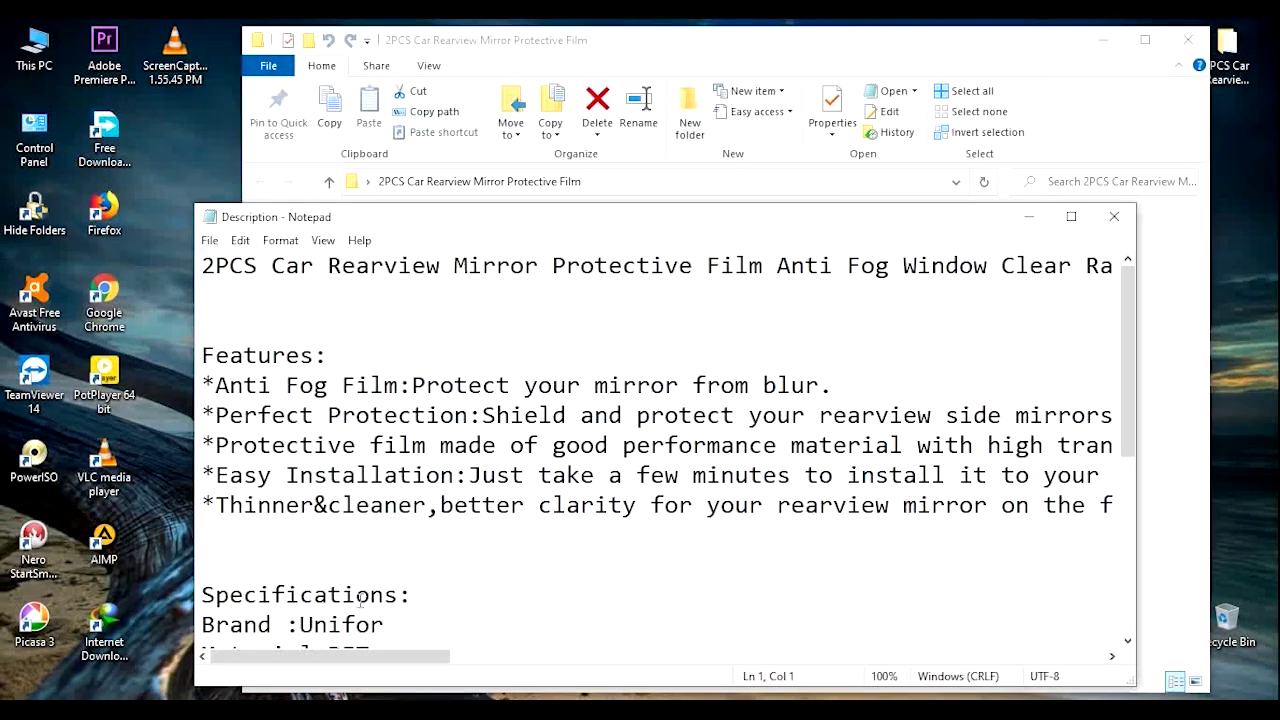
pyautogui.moveTo(300, 628); pyautogui.dragTo(384, 622)
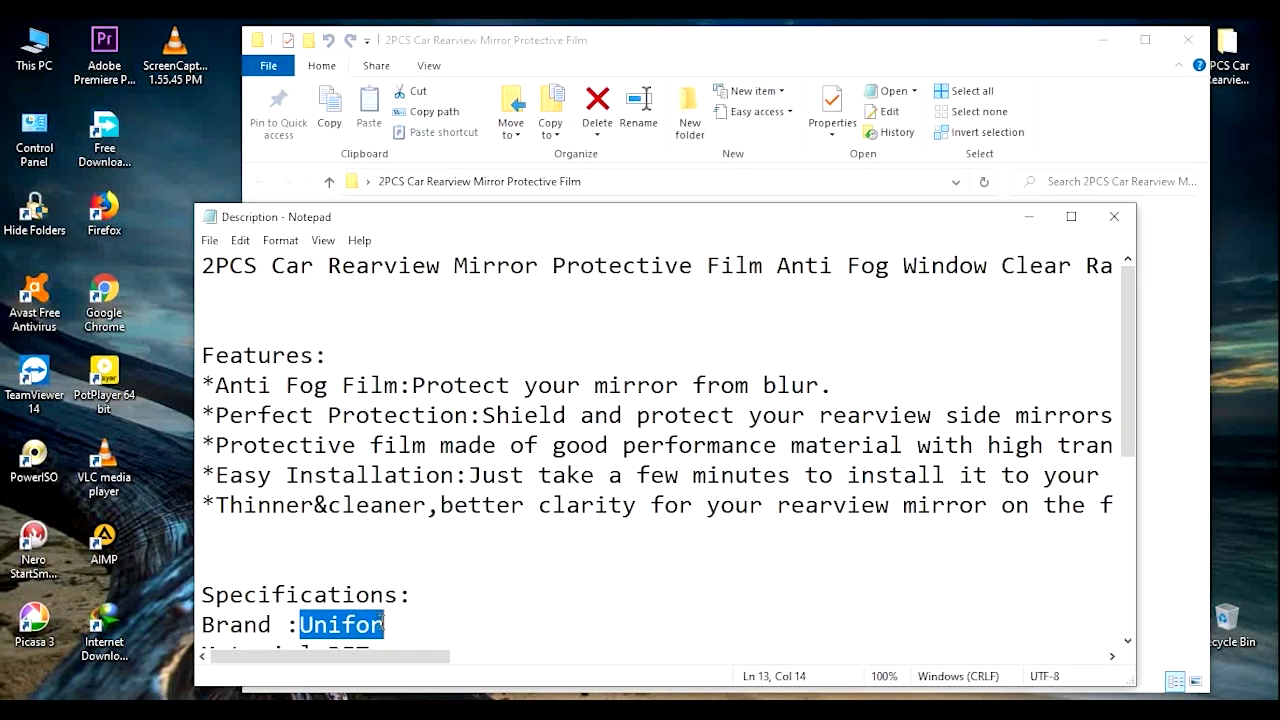
pyautogui.click(456, 613)
pyautogui.hotkey('alt', 'Tab')
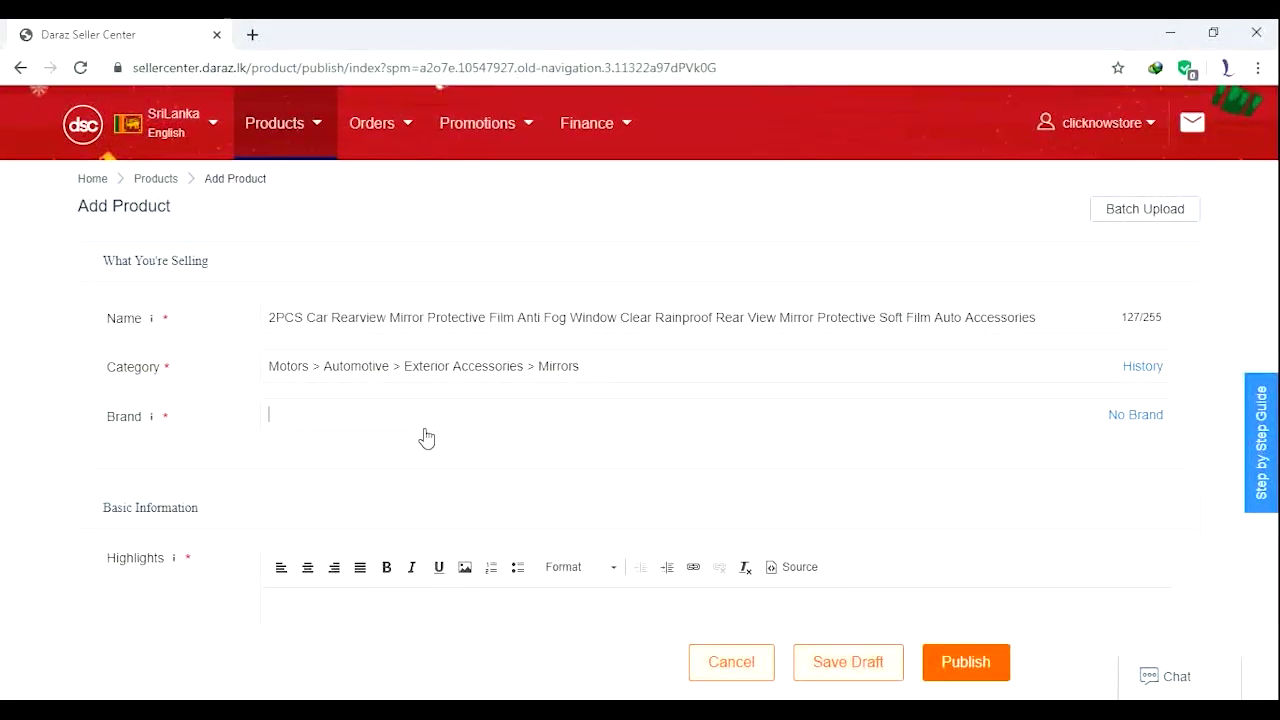
pyautogui.write('if')
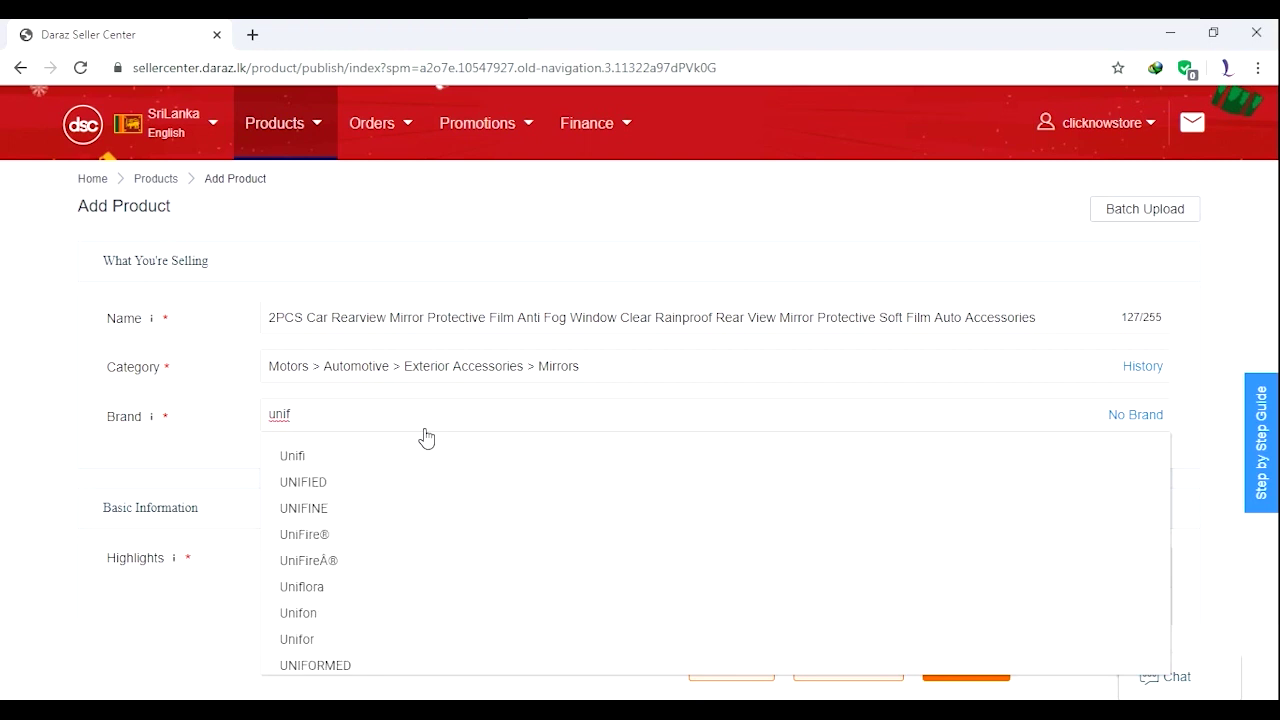
pyautogui.click(290, 639)
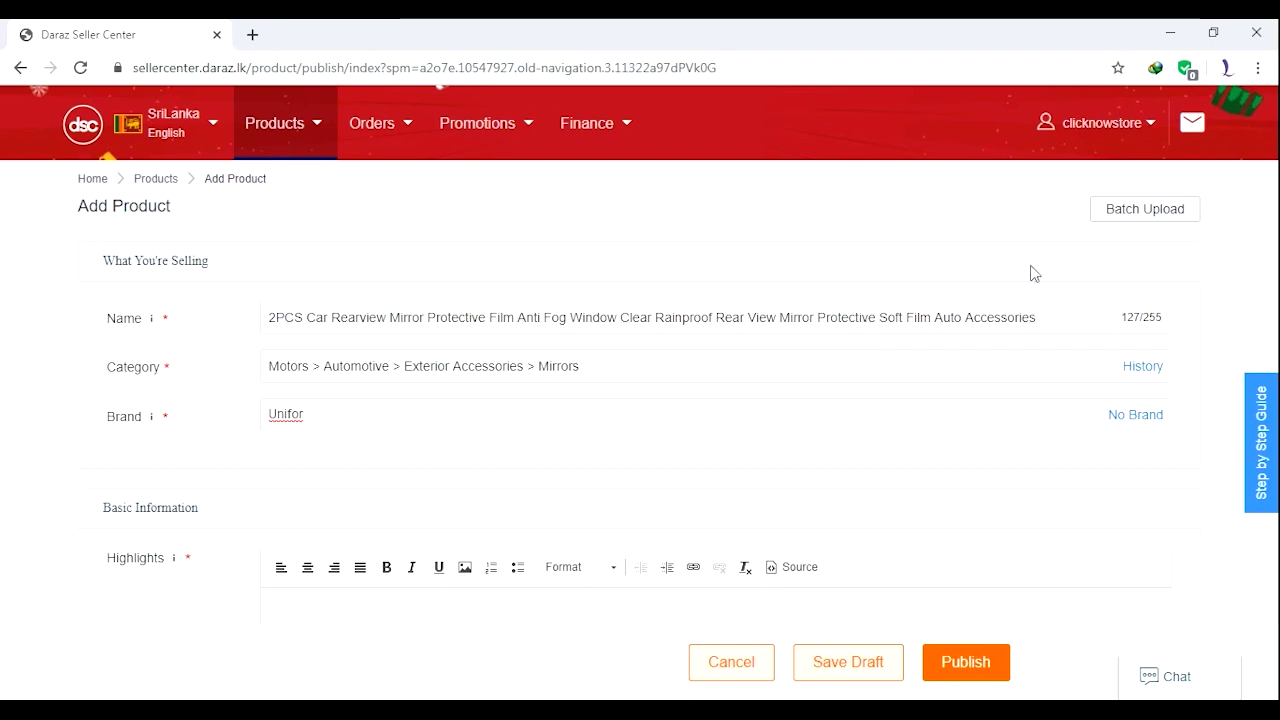
pyautogui.click(1228, 353)
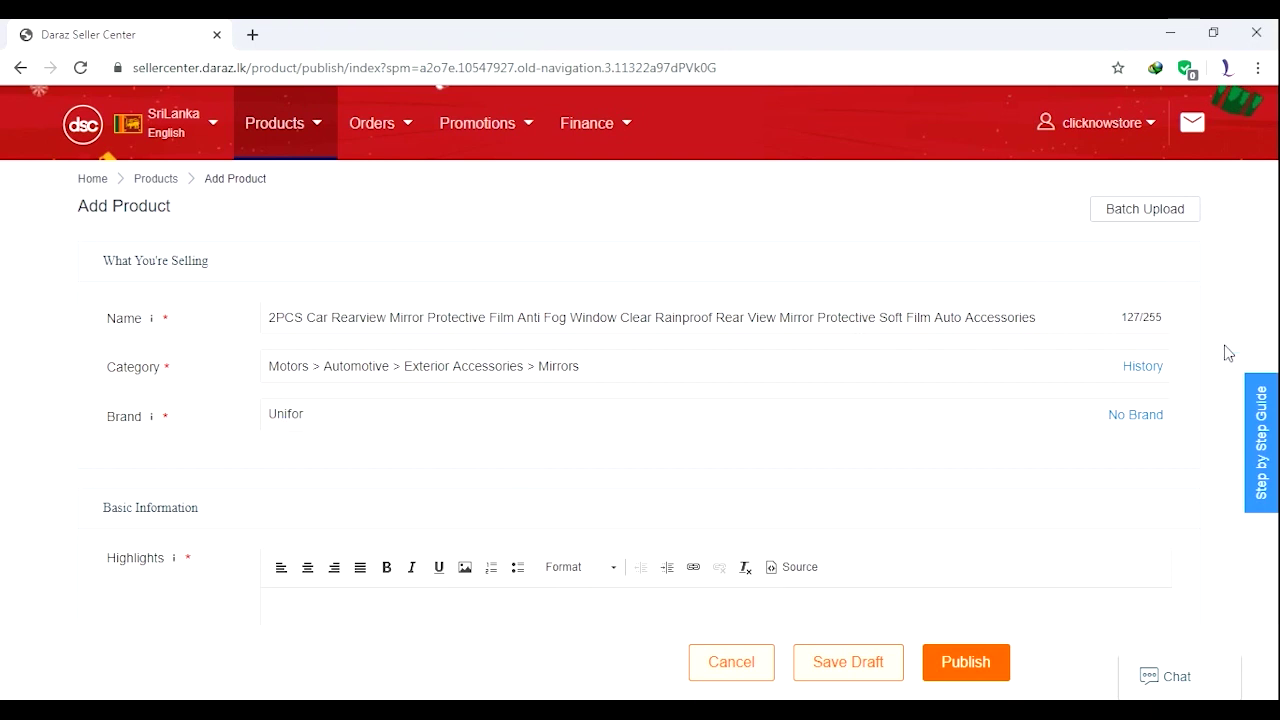
# Step: Copy the entire text of the Description file, from the title through the package list, and paste it into the product's Highlights
pyautogui.scroll(-3, 1228, 353)
pyautogui.scroll(-1, 1228, 353)
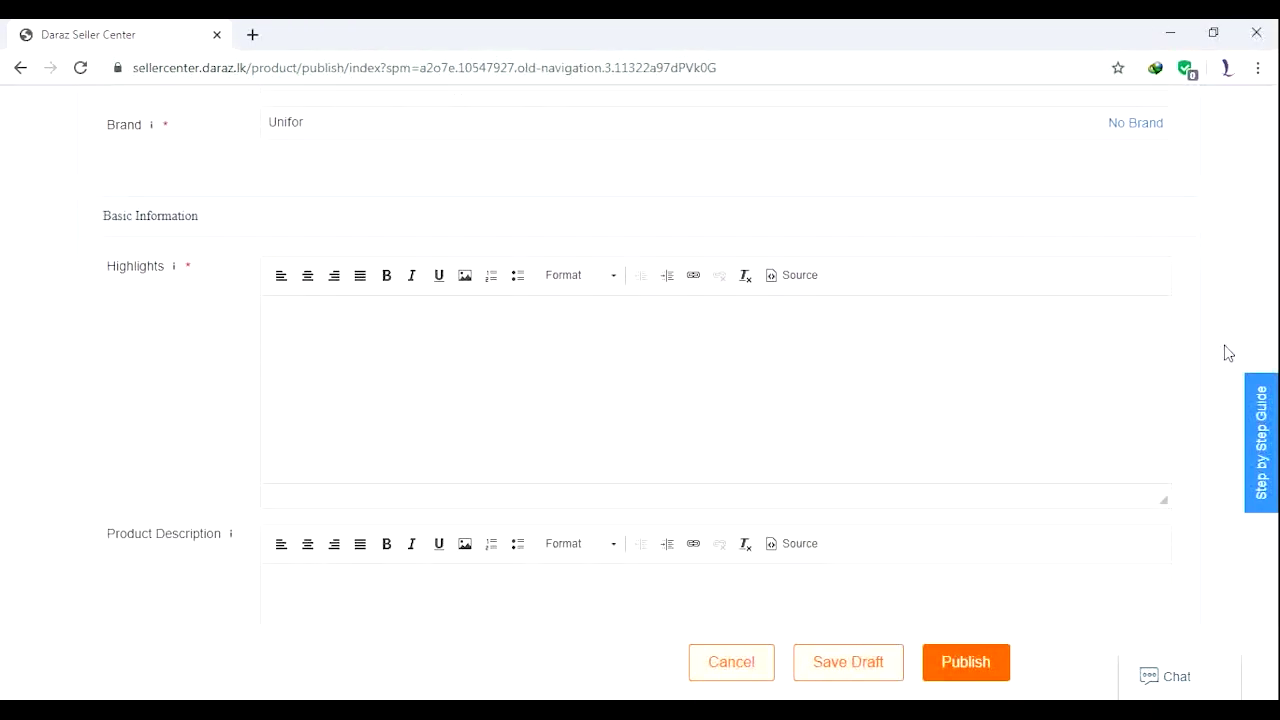
pyautogui.click(473, 332)
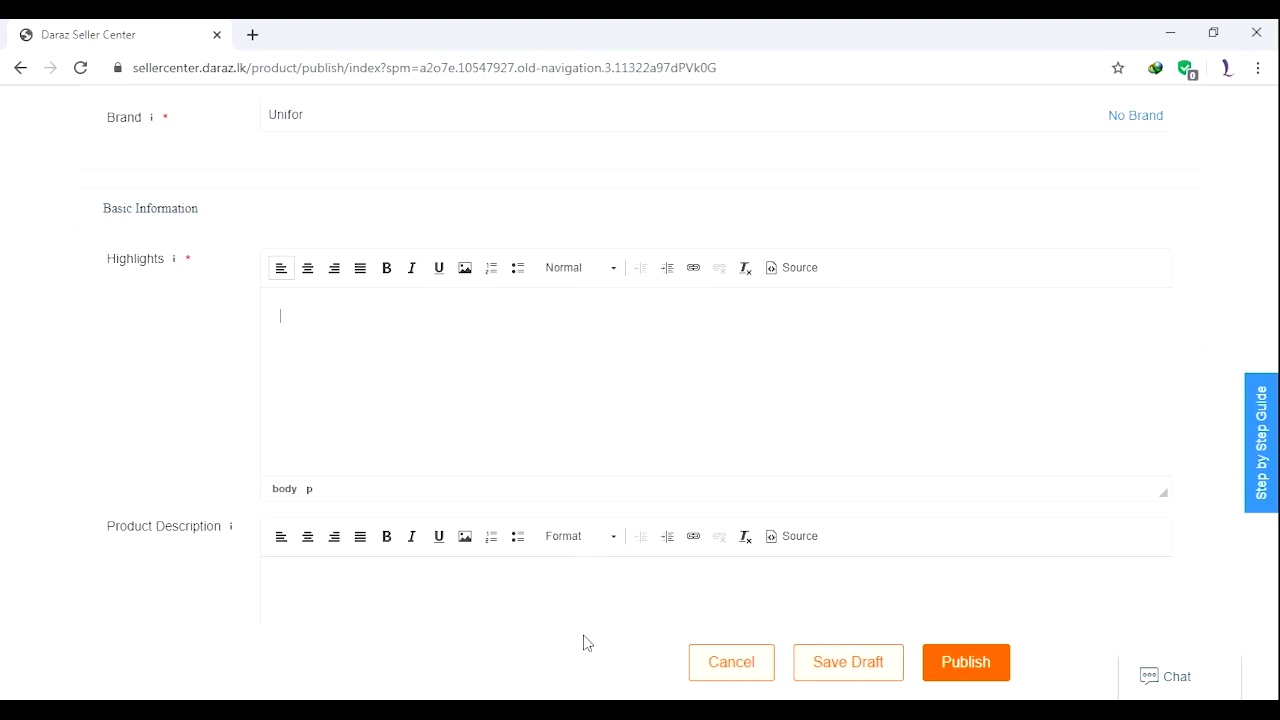
pyautogui.hotkey('alt', 'Tab')
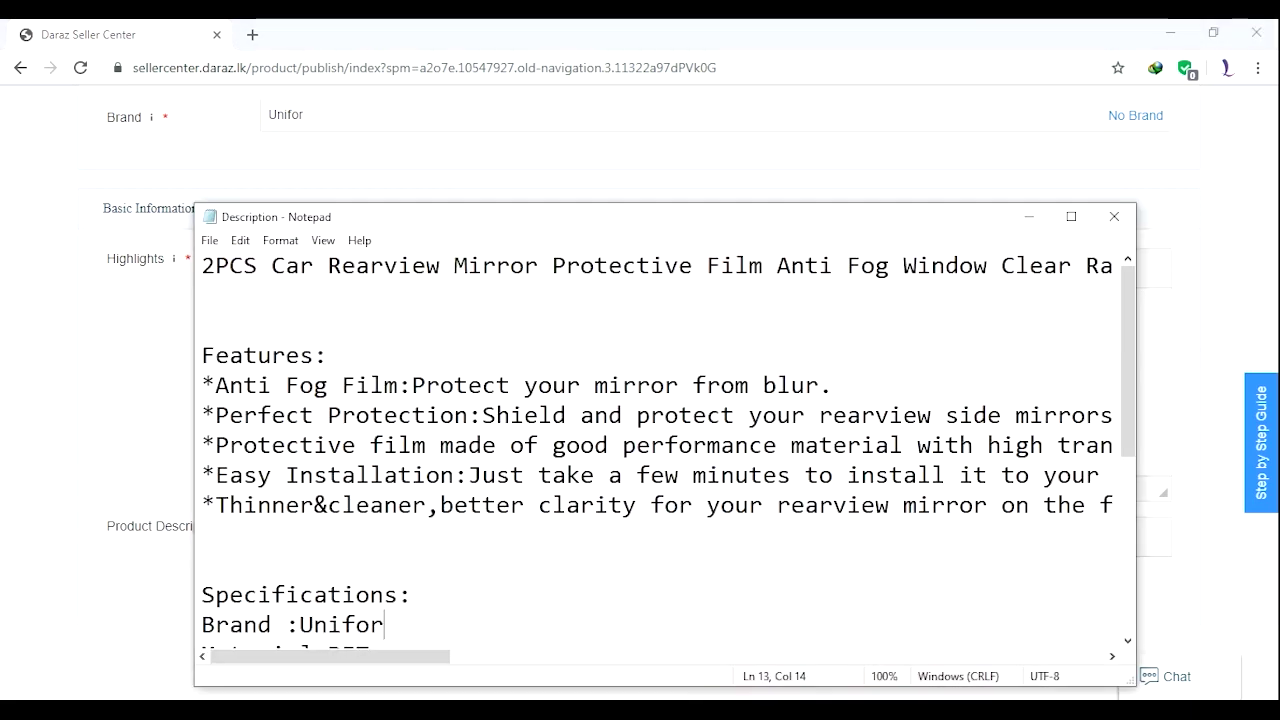
pyautogui.click(1071, 217)
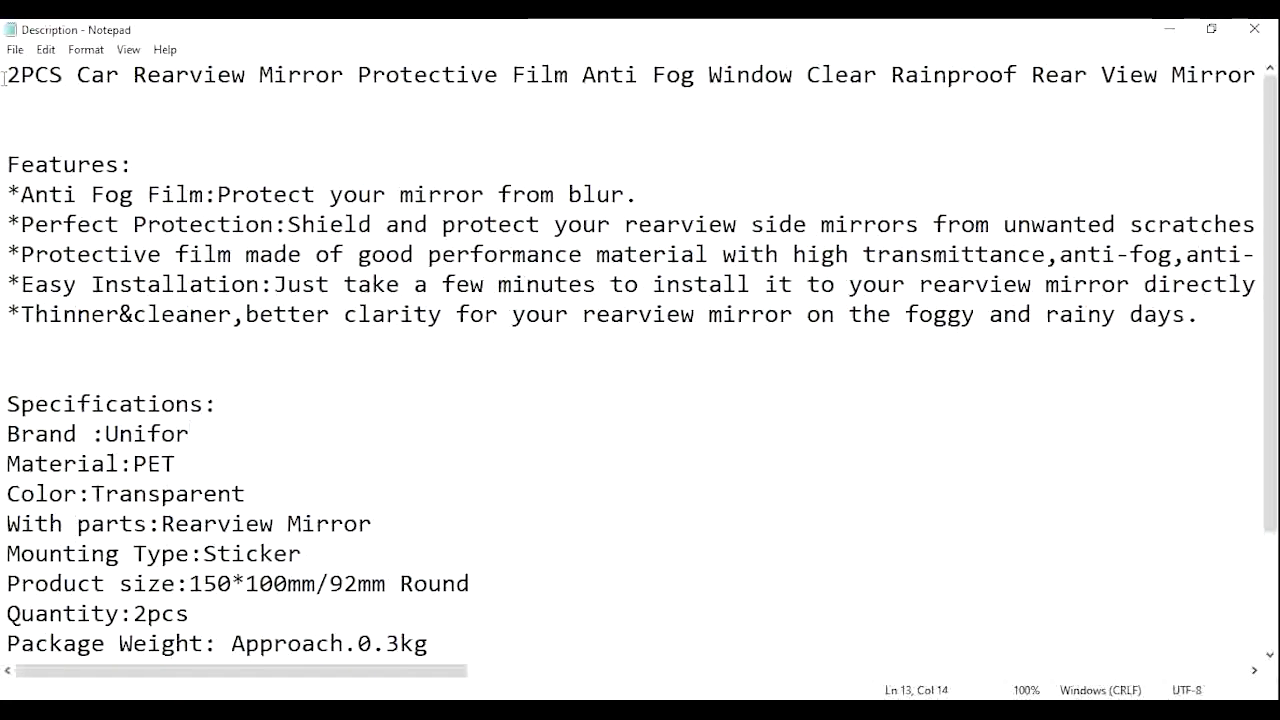
pyautogui.moveTo(10, 74); pyautogui.dragTo(540, 645)
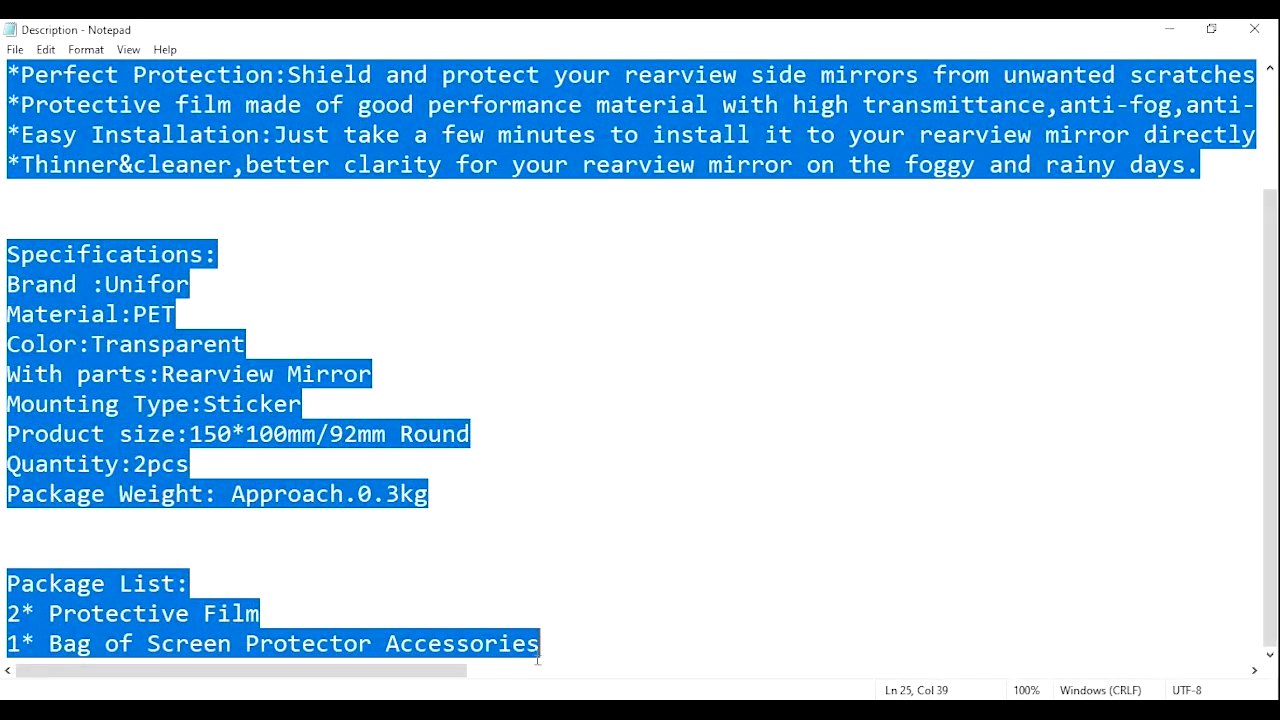
pyautogui.rightClick(530, 643)
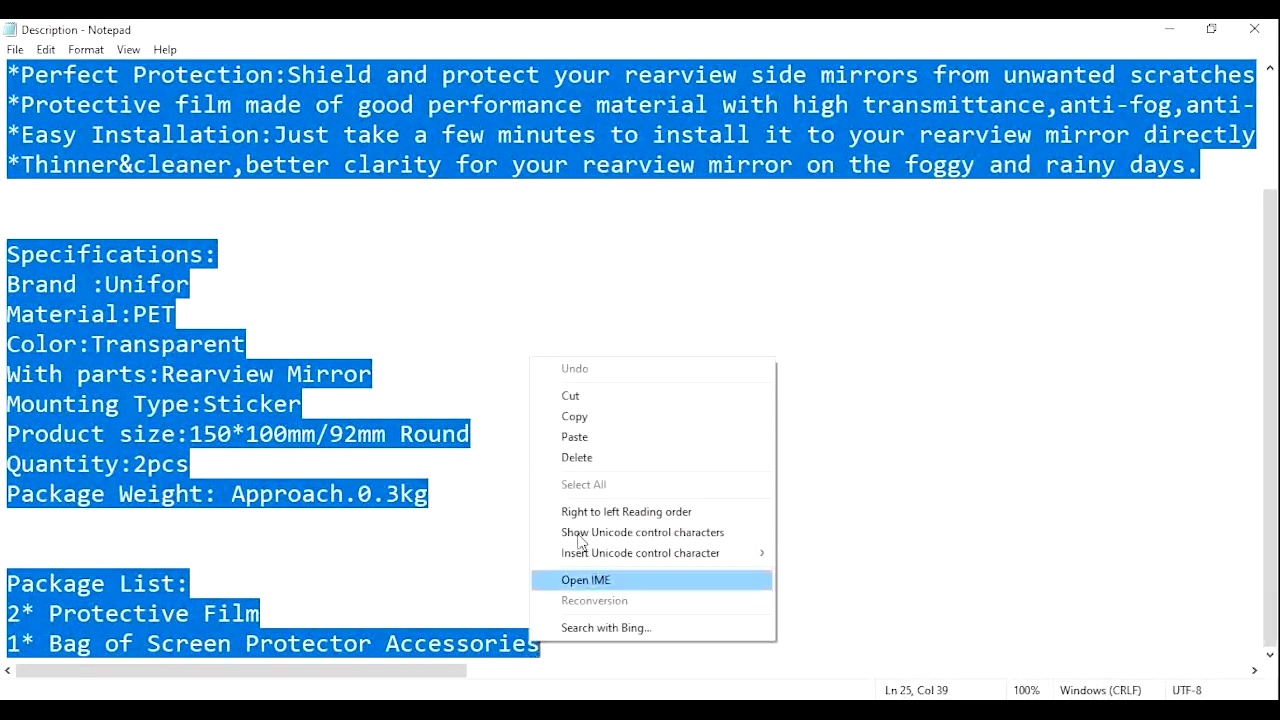
pyautogui.click(596, 418)
pyautogui.click(1263, 32)
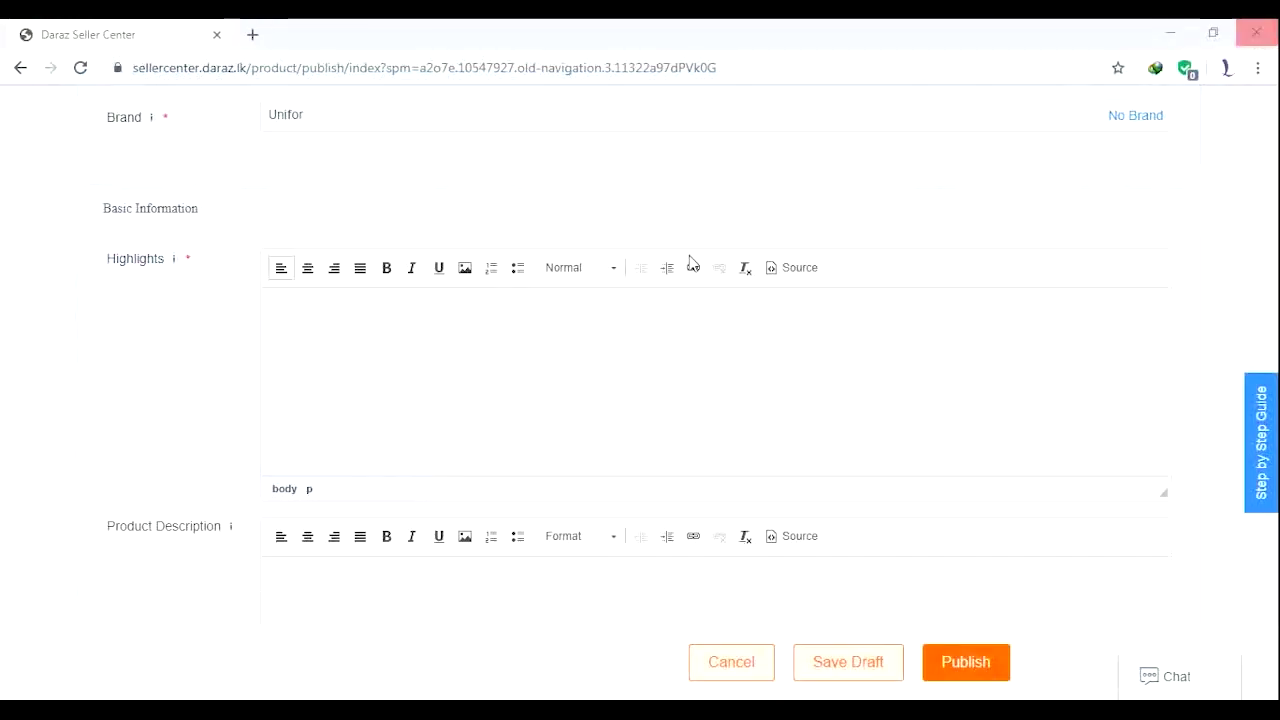
pyautogui.click(534, 337)
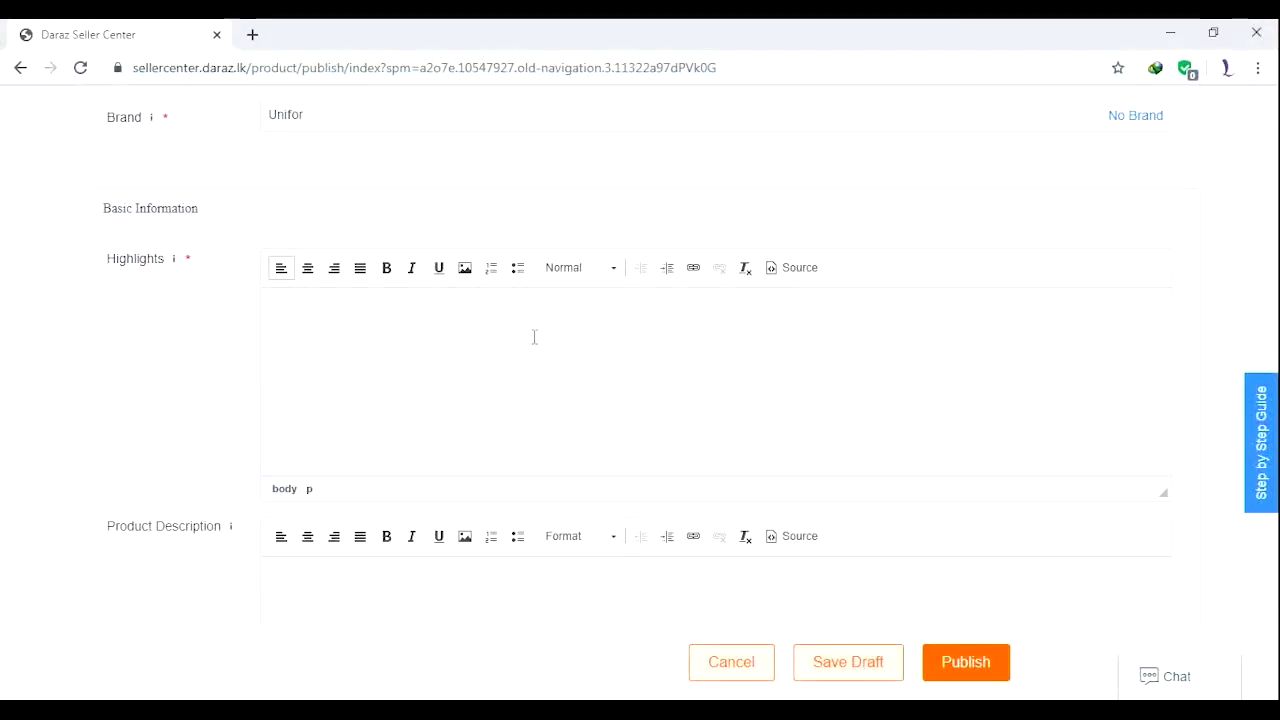
pyautogui.hotkey('ctrl', 'v')
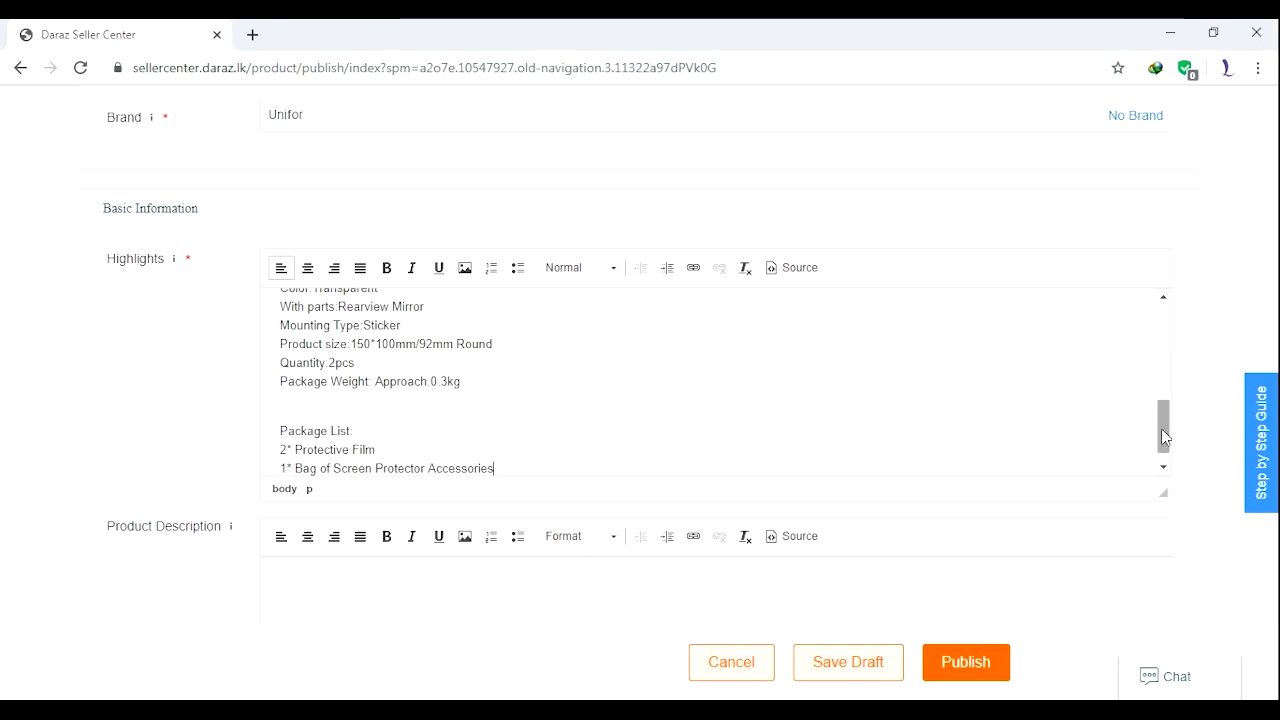
# Step: Make the product title line at the beginning of the Highlights text bold
pyautogui.moveTo(1167, 442); pyautogui.dragTo(1163, 314)
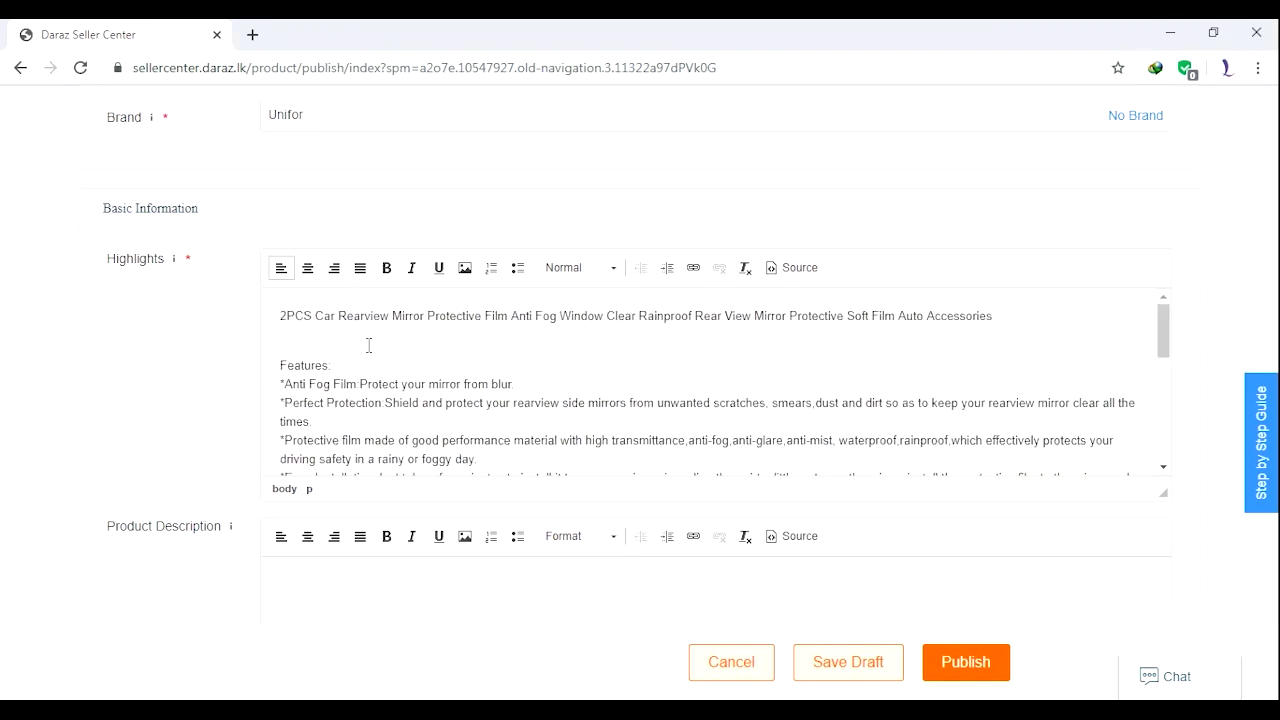
pyautogui.moveTo(283, 310); pyautogui.dragTo(917, 327)
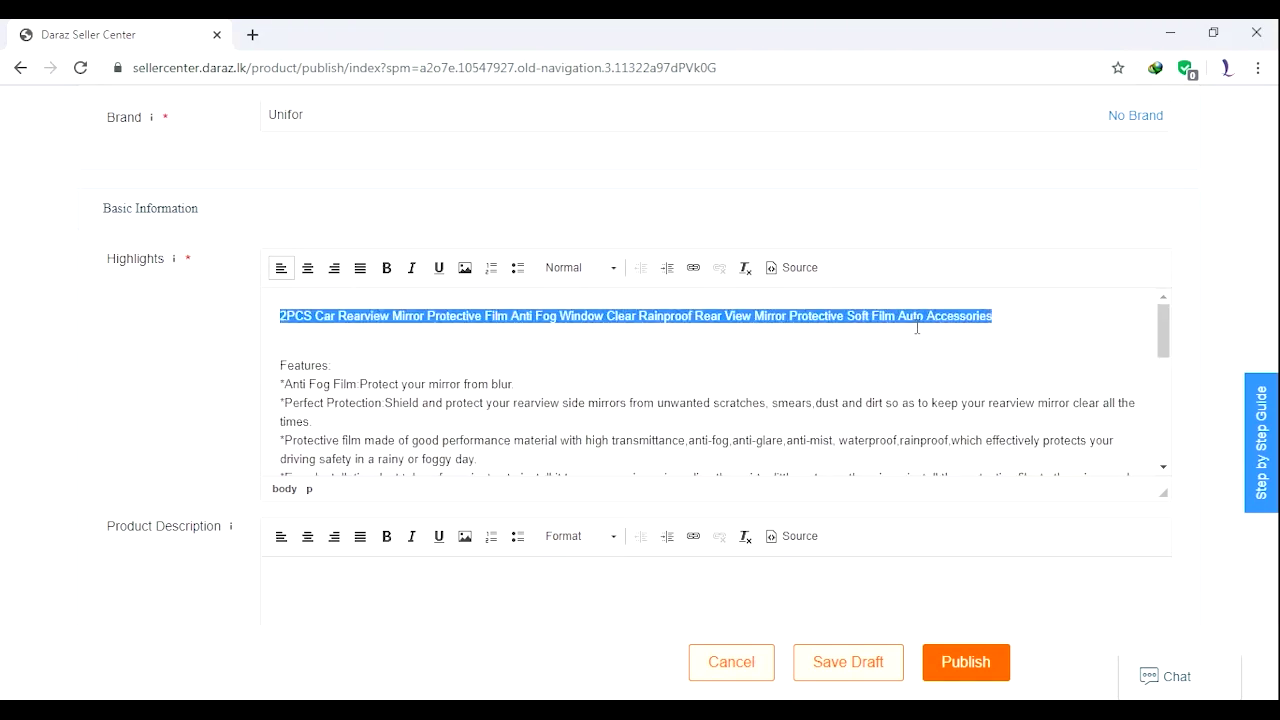
pyautogui.click(386, 268)
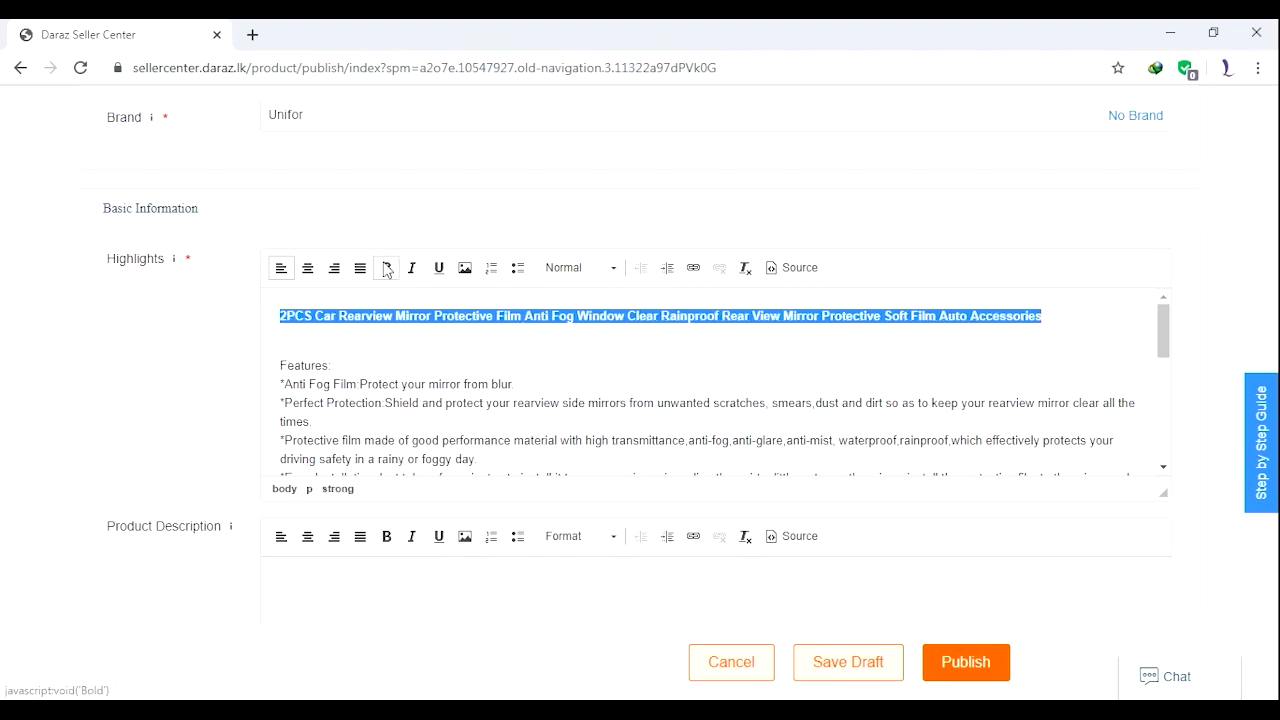
pyautogui.click(479, 336)
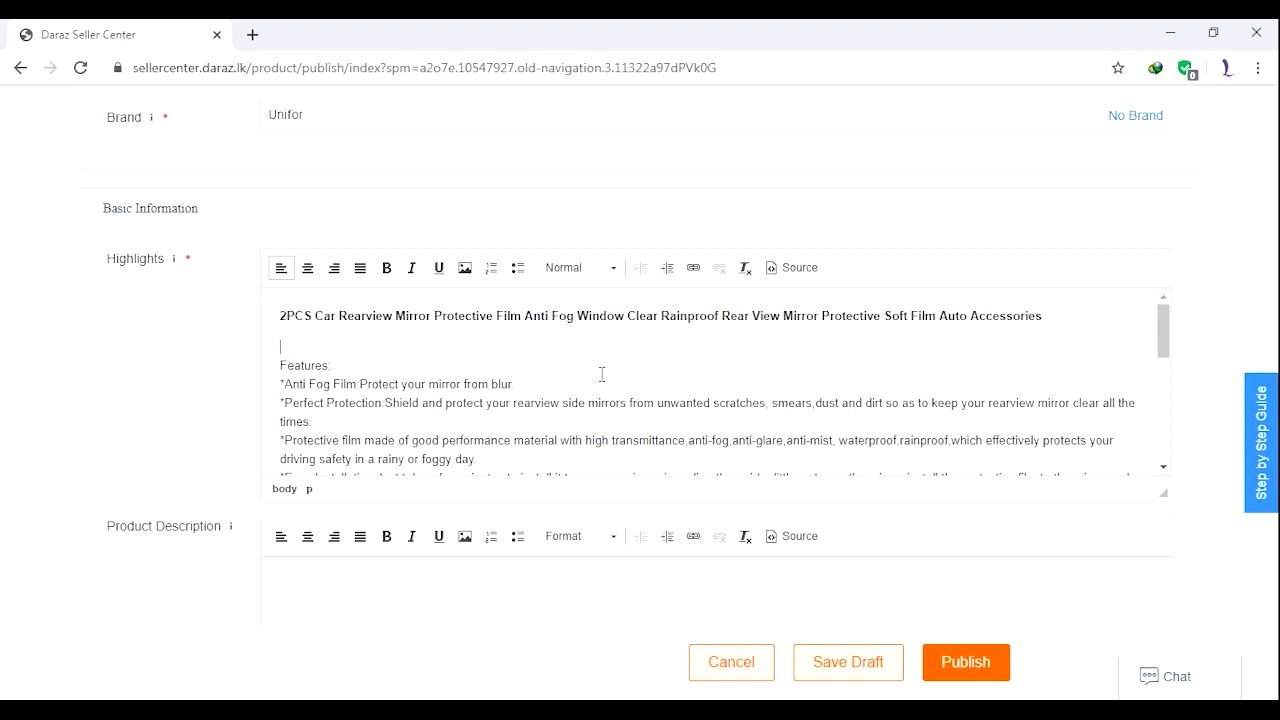
# Step: Copy all of the formatted Highlights text and paste it into the Product Description
pyautogui.click(280, 326)
pyautogui.hotkey('ctrl', 'a')
pyautogui.rightClick(306, 385)
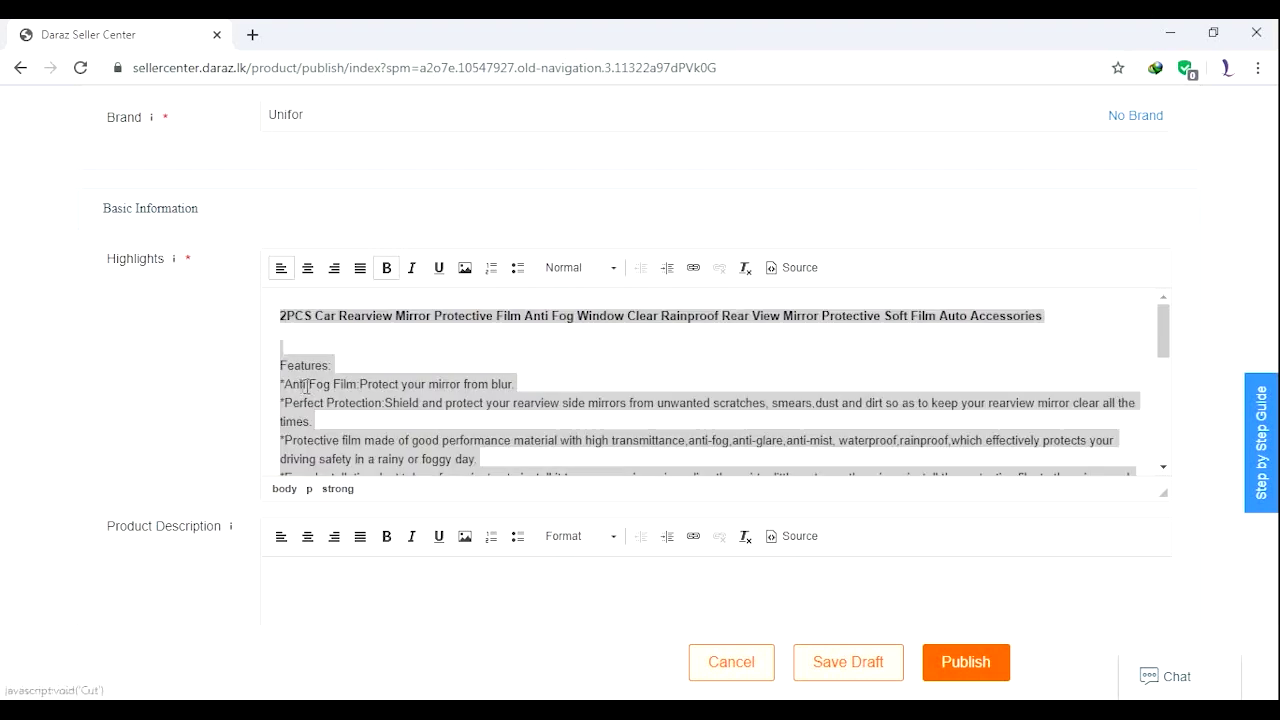
pyautogui.click(337, 424)
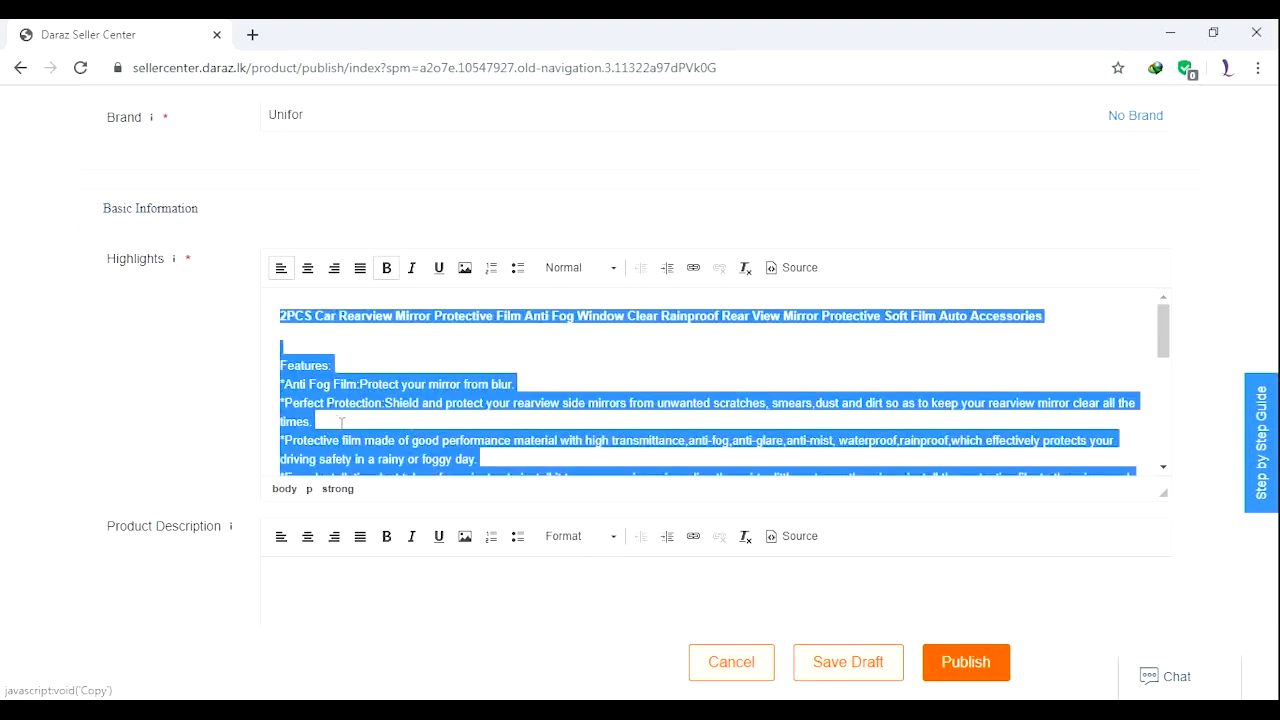
pyautogui.click(382, 585)
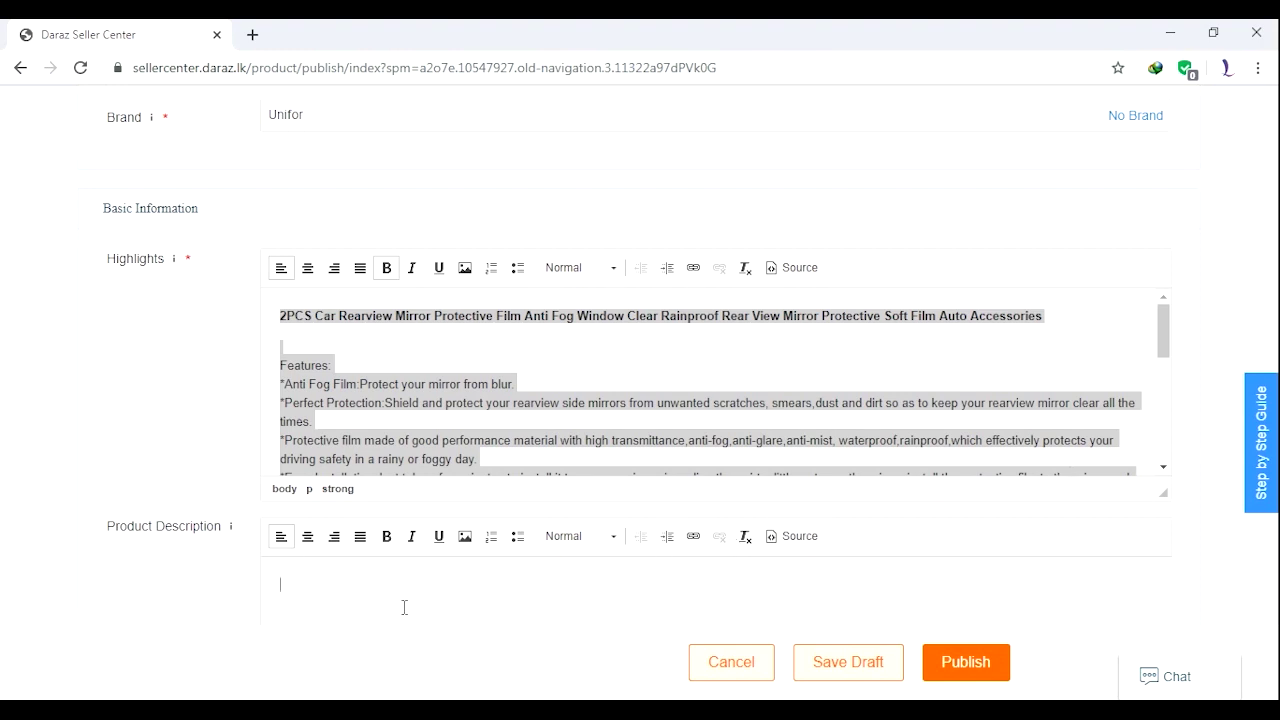
pyautogui.hotkey('ctrl', 'v')
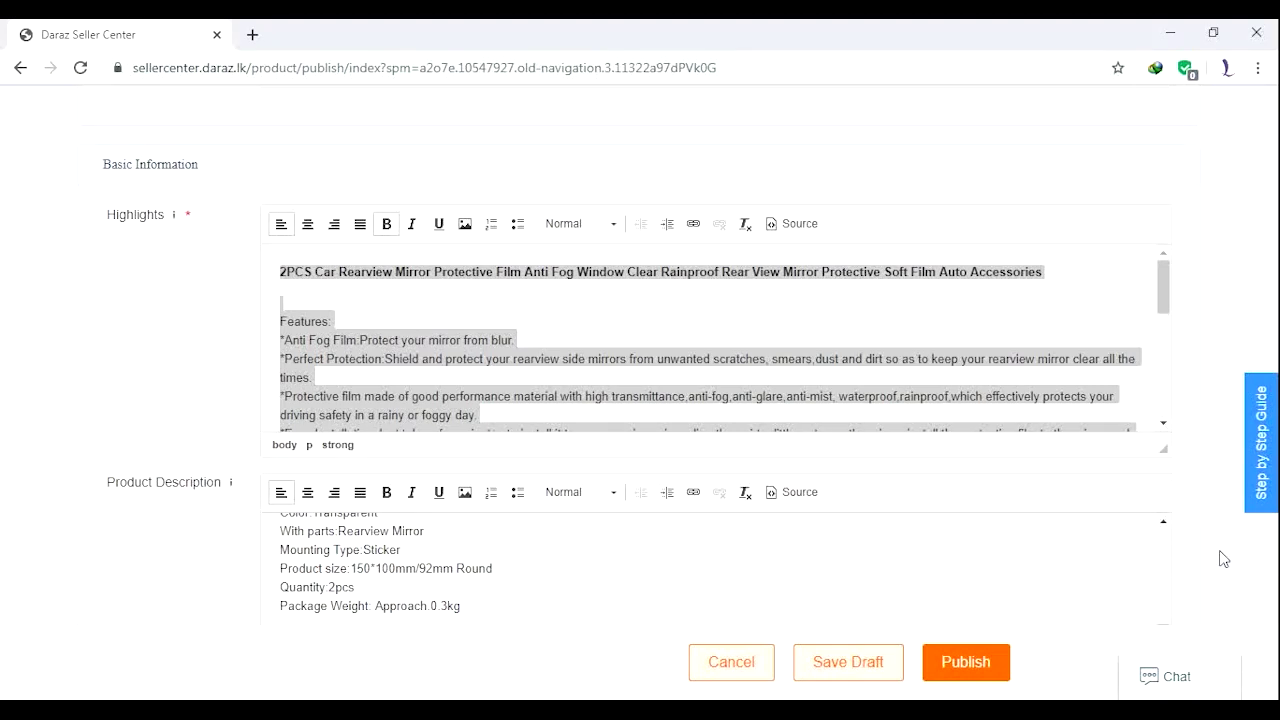
# Step: Set the product's Warranty Type to No Warranty and mark Dangerous Goods as None
pyautogui.scroll(-4, 1224, 559)
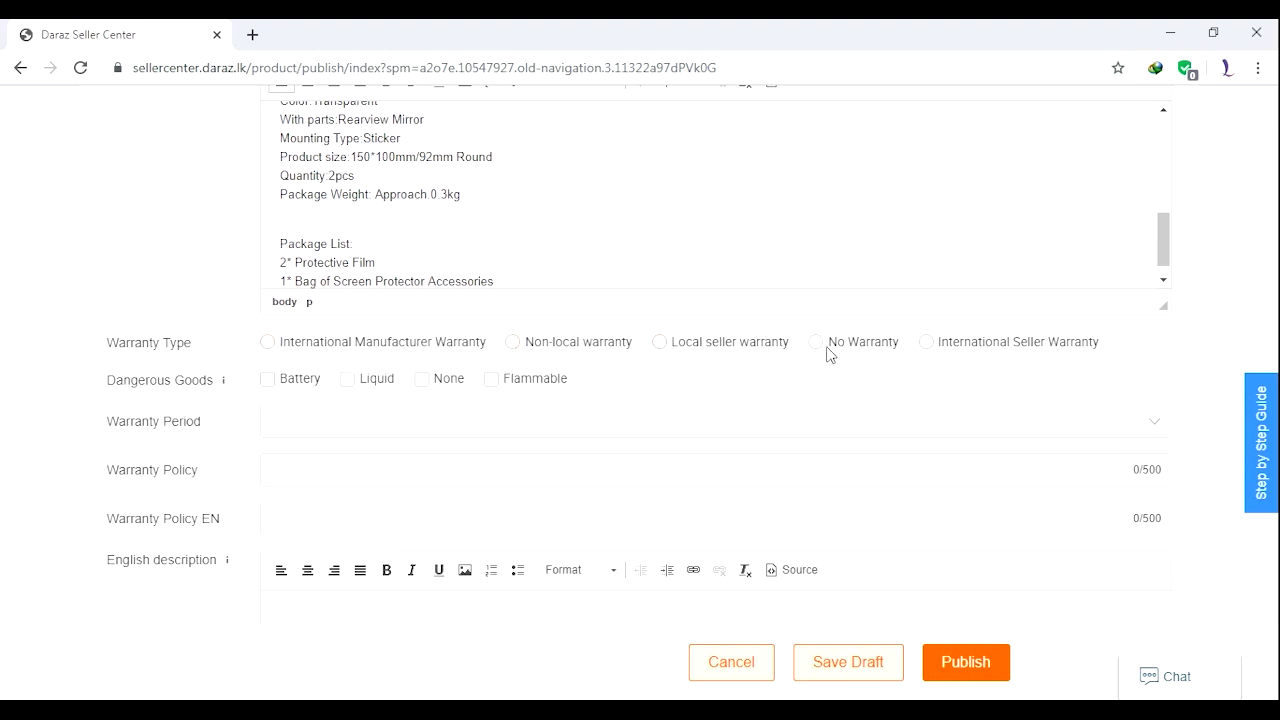
pyautogui.click(816, 344)
# Step: Paste the copied Highlights text into both the English description and the English highlights
pyautogui.click(565, 620)
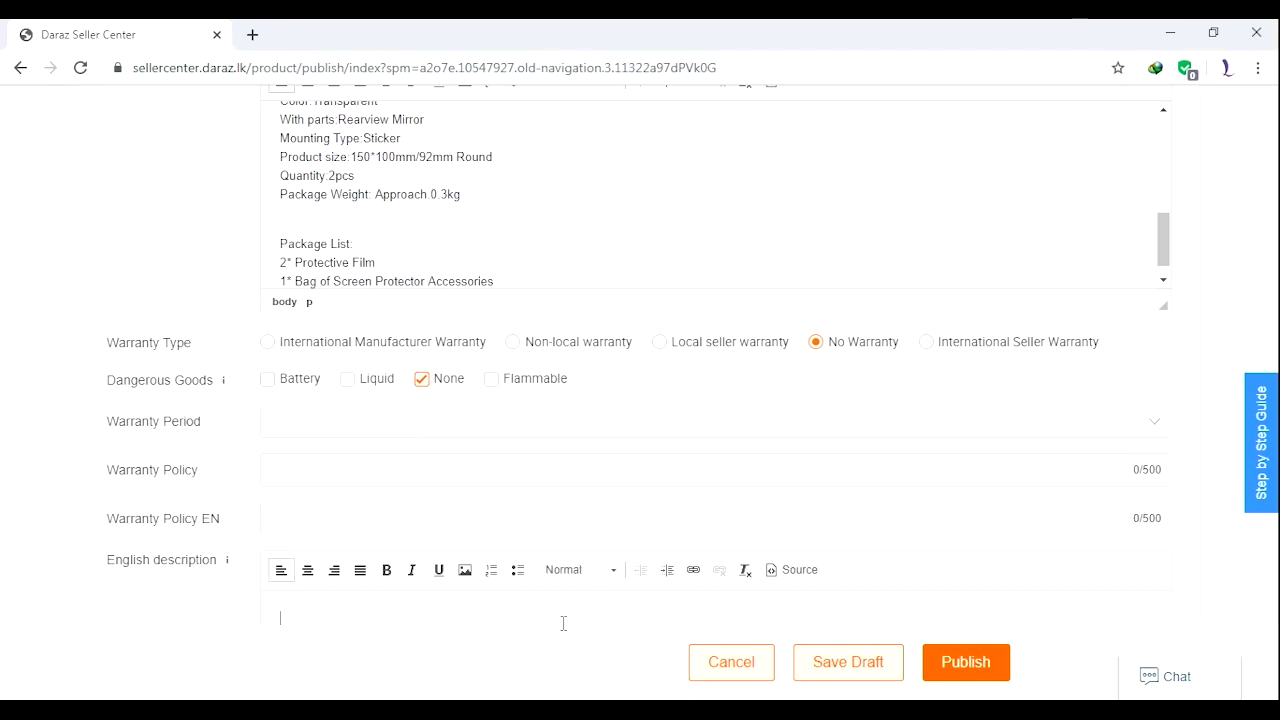
pyautogui.hotkey('ctrl', 'v')
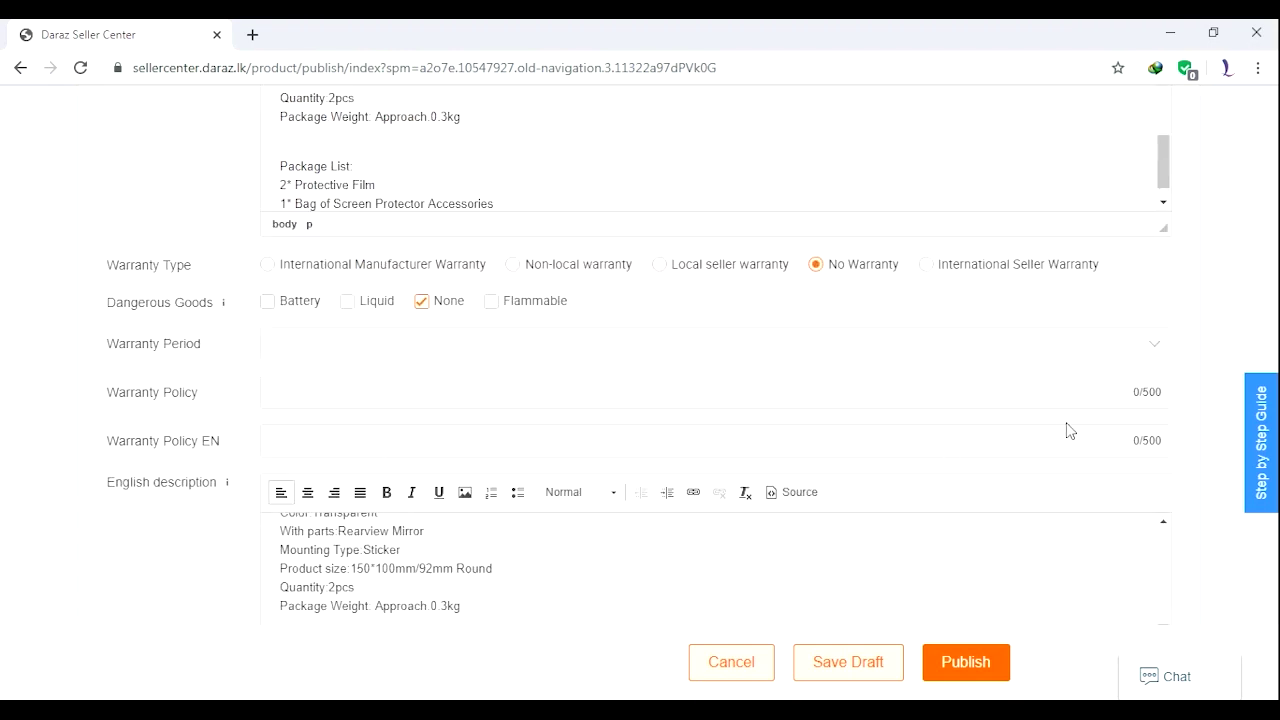
pyautogui.scroll(-5, 1218, 492)
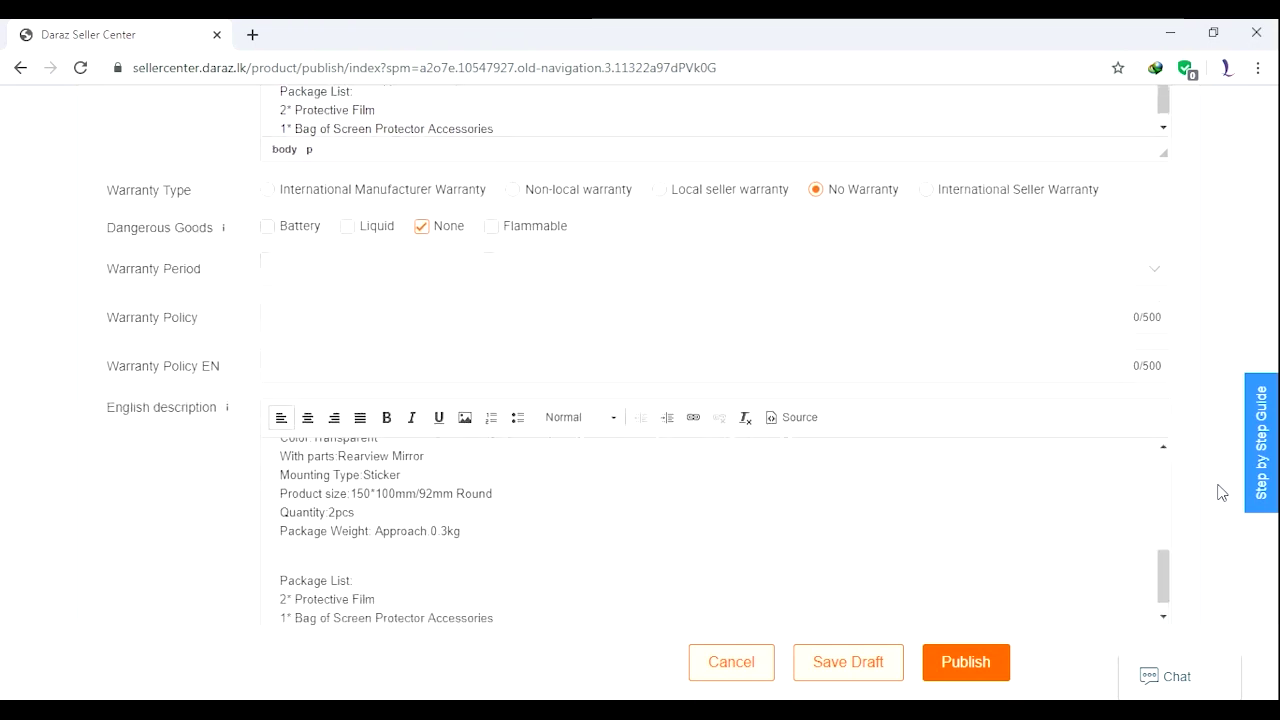
pyautogui.scroll(-2, 1218, 492)
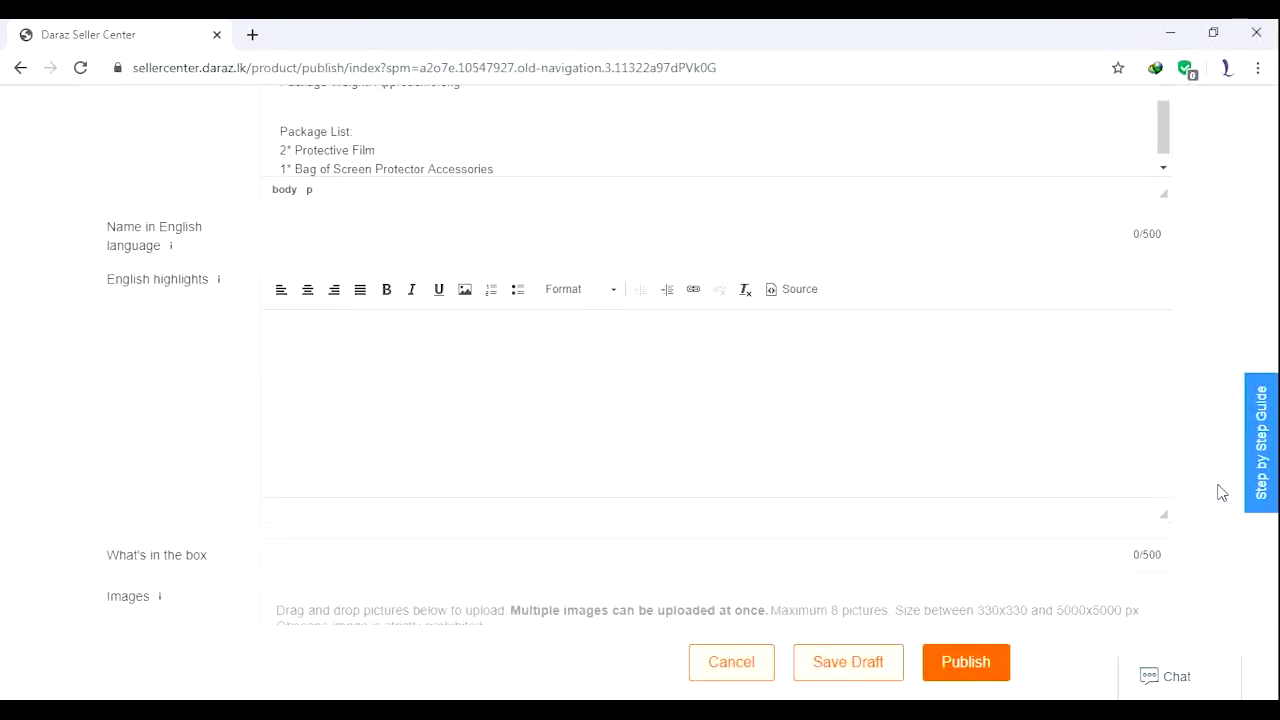
pyautogui.click(956, 442)
pyautogui.hotkey('ctrl', 'v')
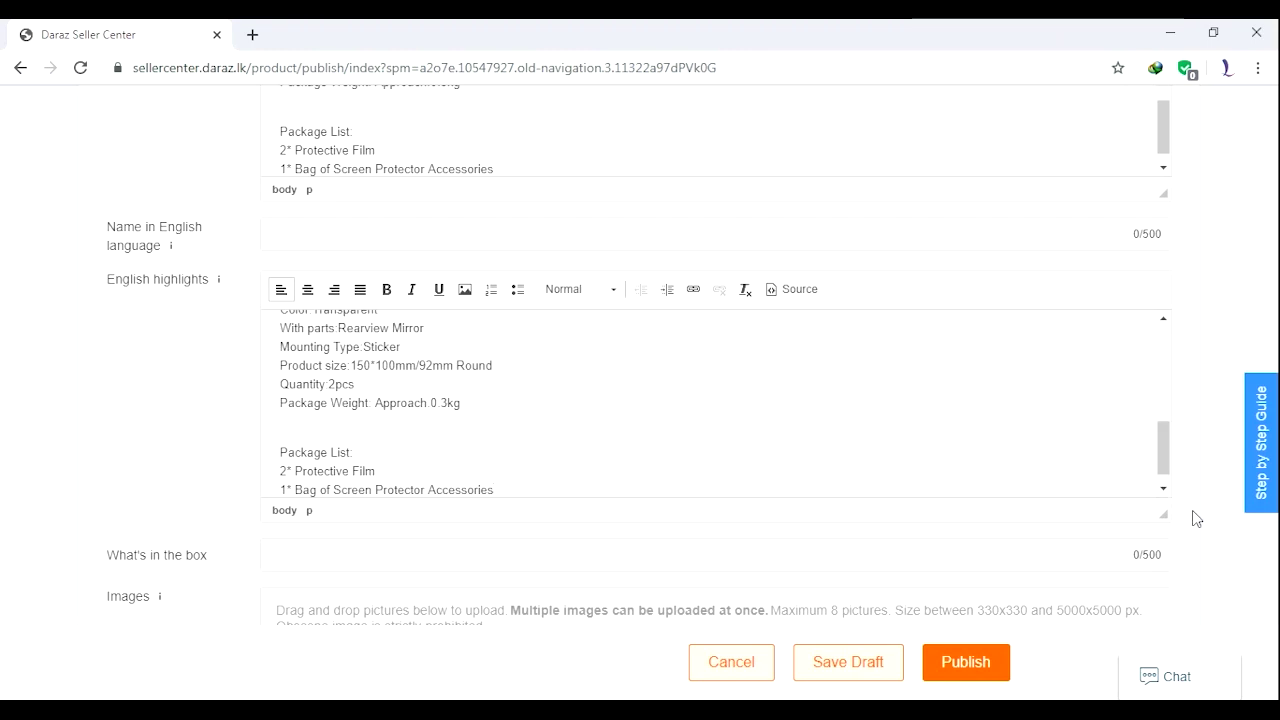
# Step: Enter "Package Box" as the What's in the box text
pyautogui.scroll(-2, 1222, 537)
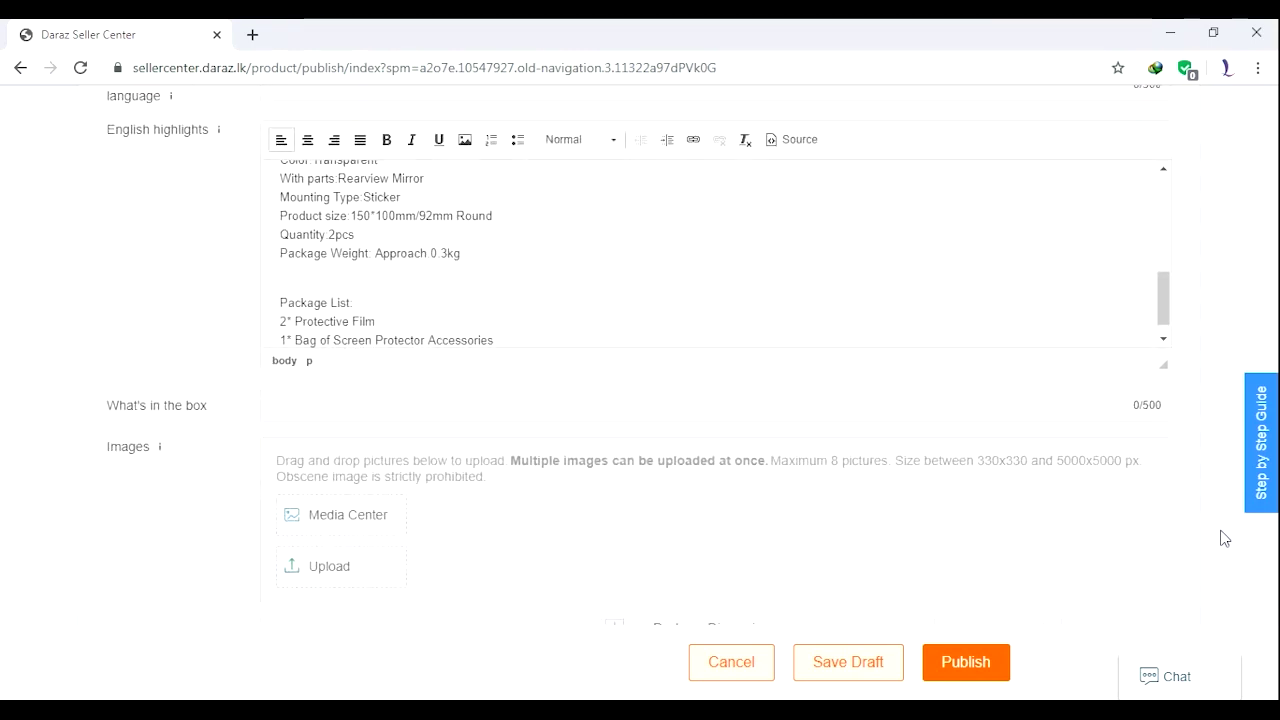
pyautogui.click(660, 374)
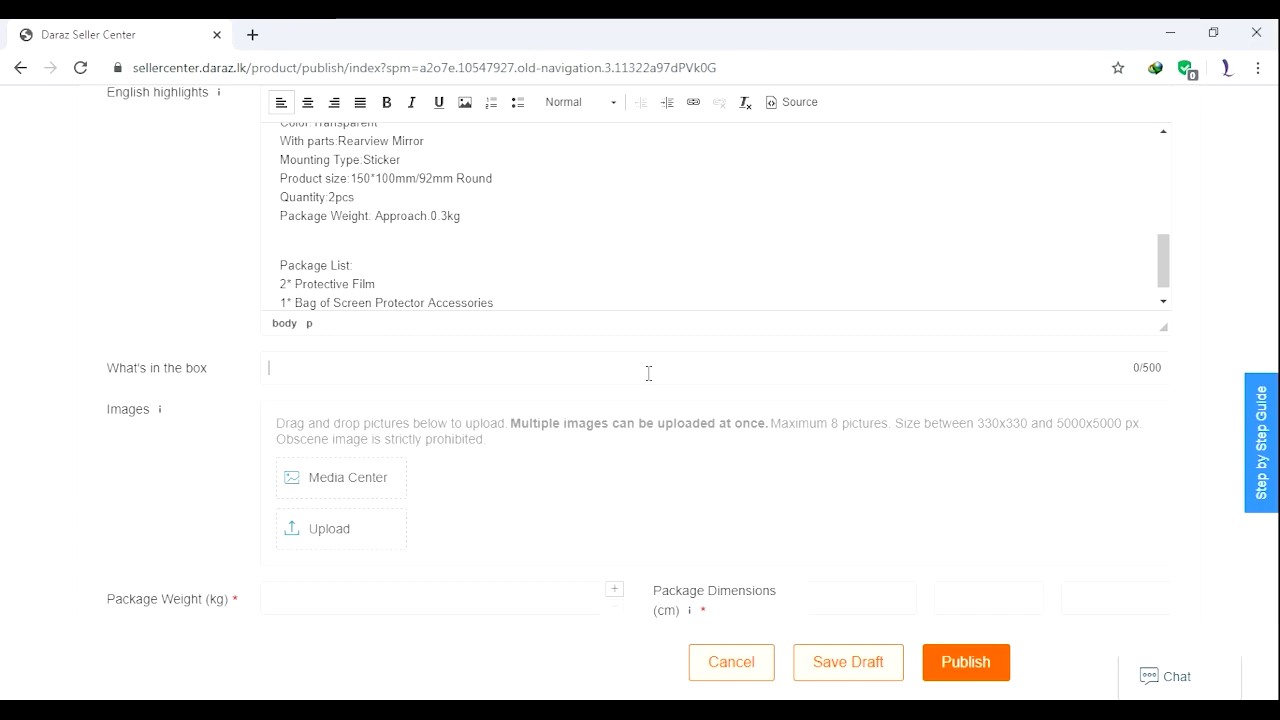
pyautogui.write('P')
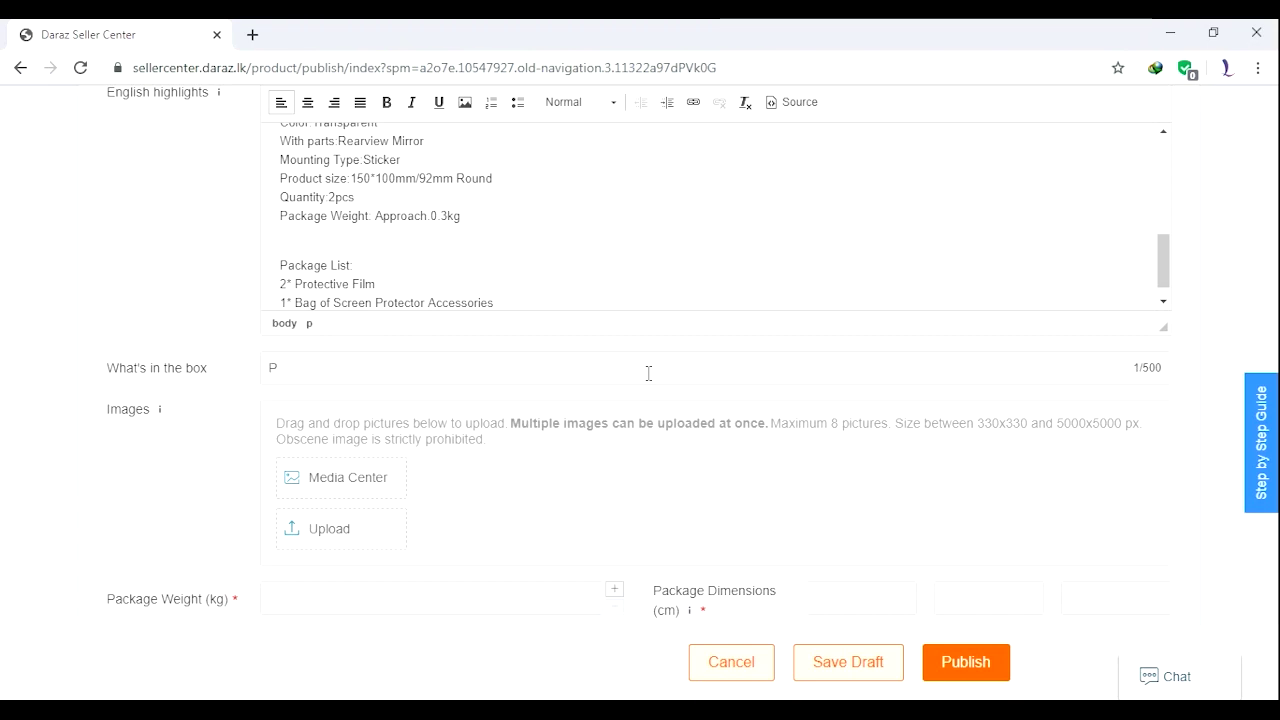
pyautogui.write('ackage')
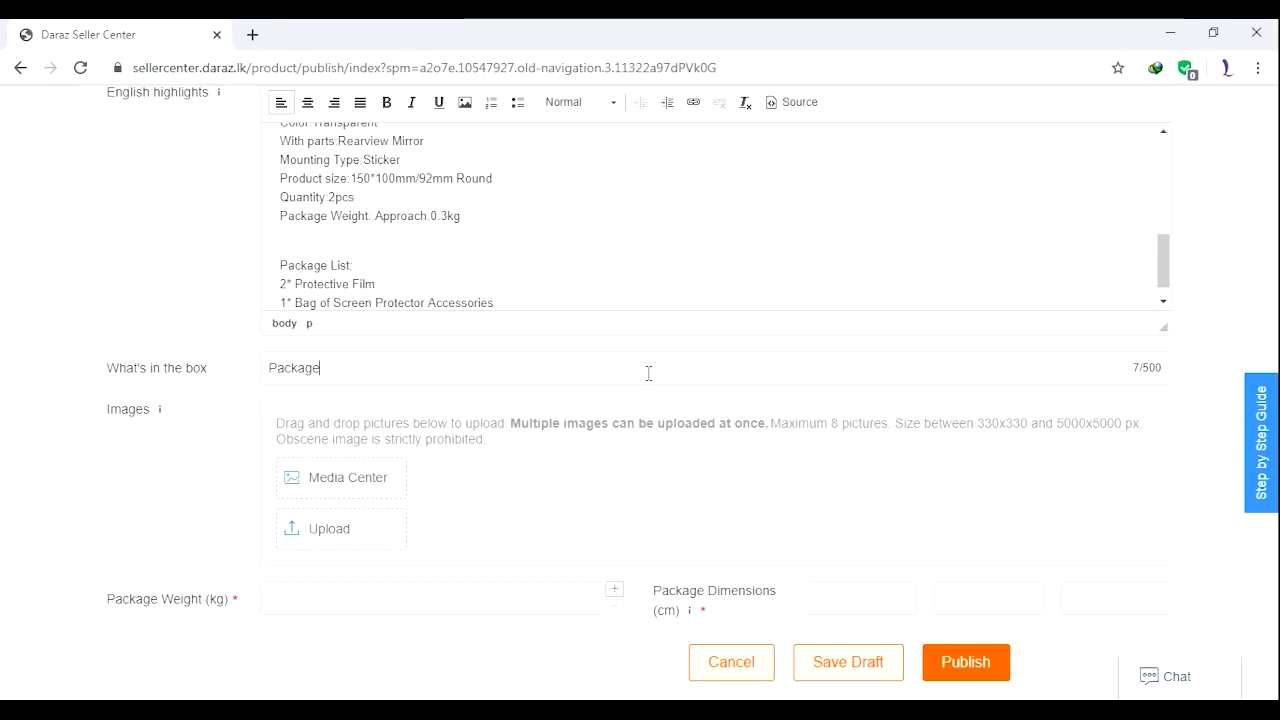
pyautogui.write(' Box')
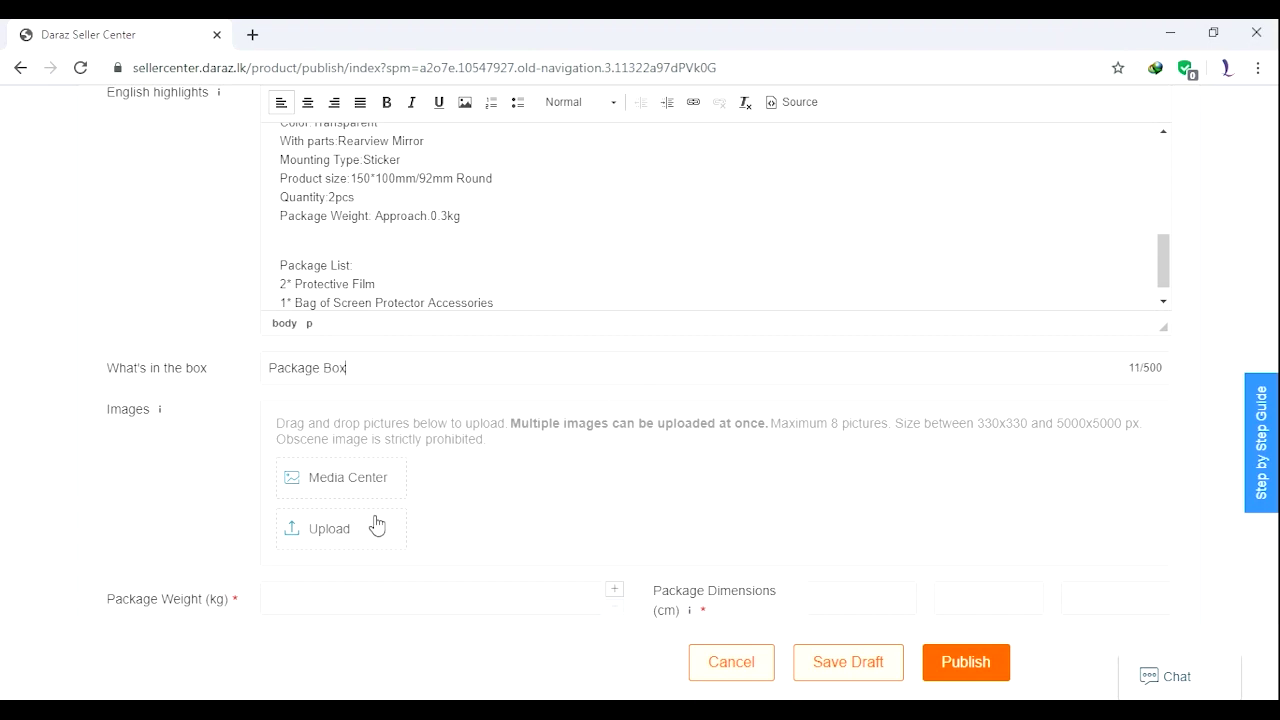
# Step: Upload both product pictures from the Images subfolder of the Desktop's 2PCS Car Rearview Mirror Protective Film folder, using the blue-bannered one as the main image
pyautogui.click(335, 537)
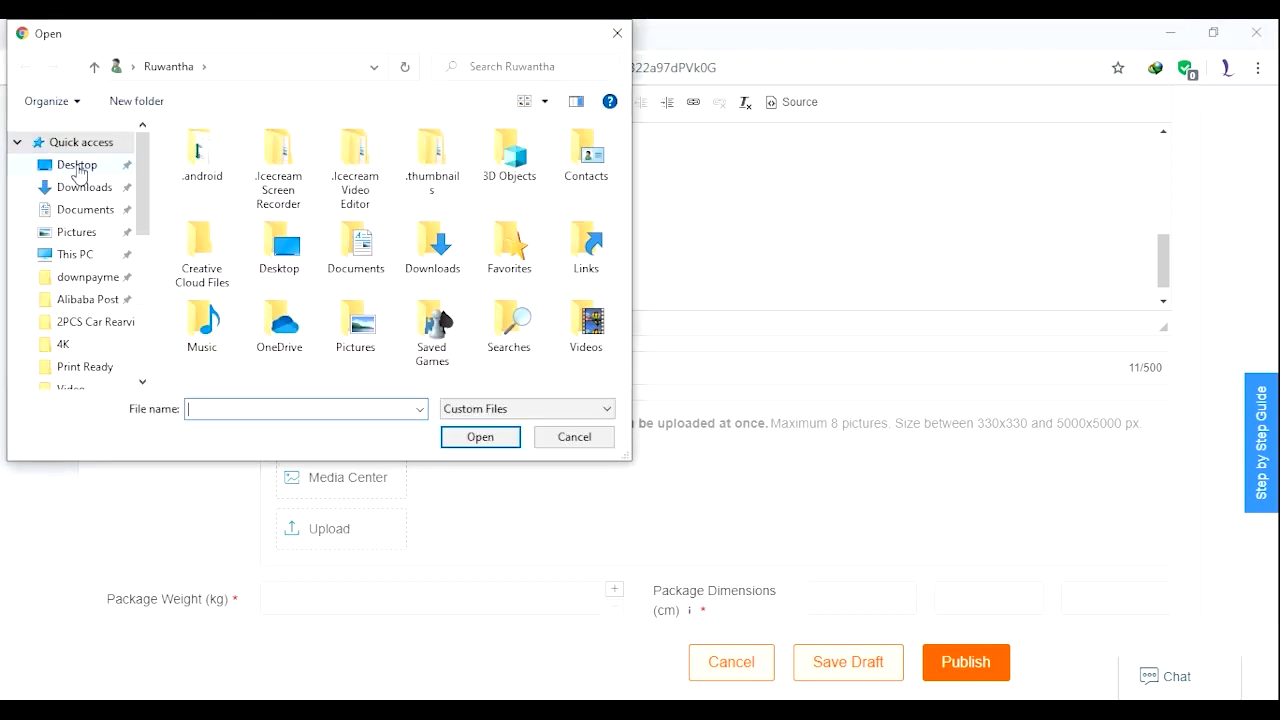
pyautogui.click(78, 166)
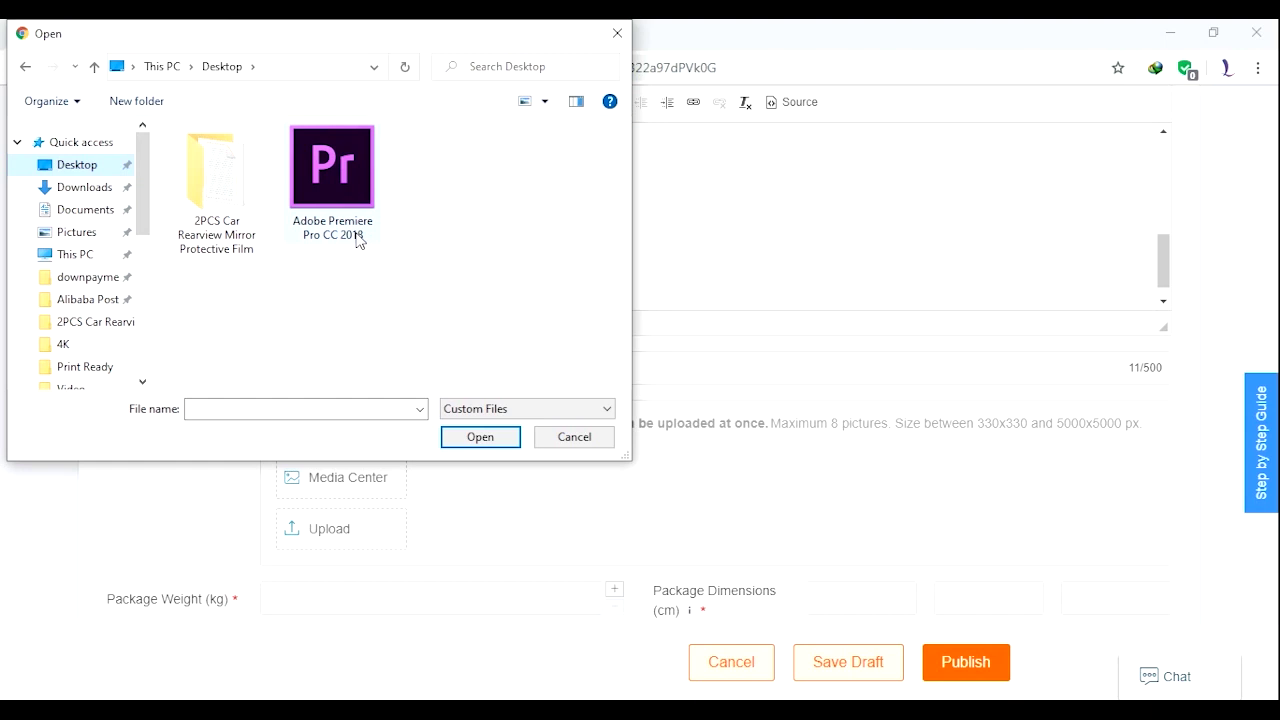
pyautogui.doubleClick(236, 204)
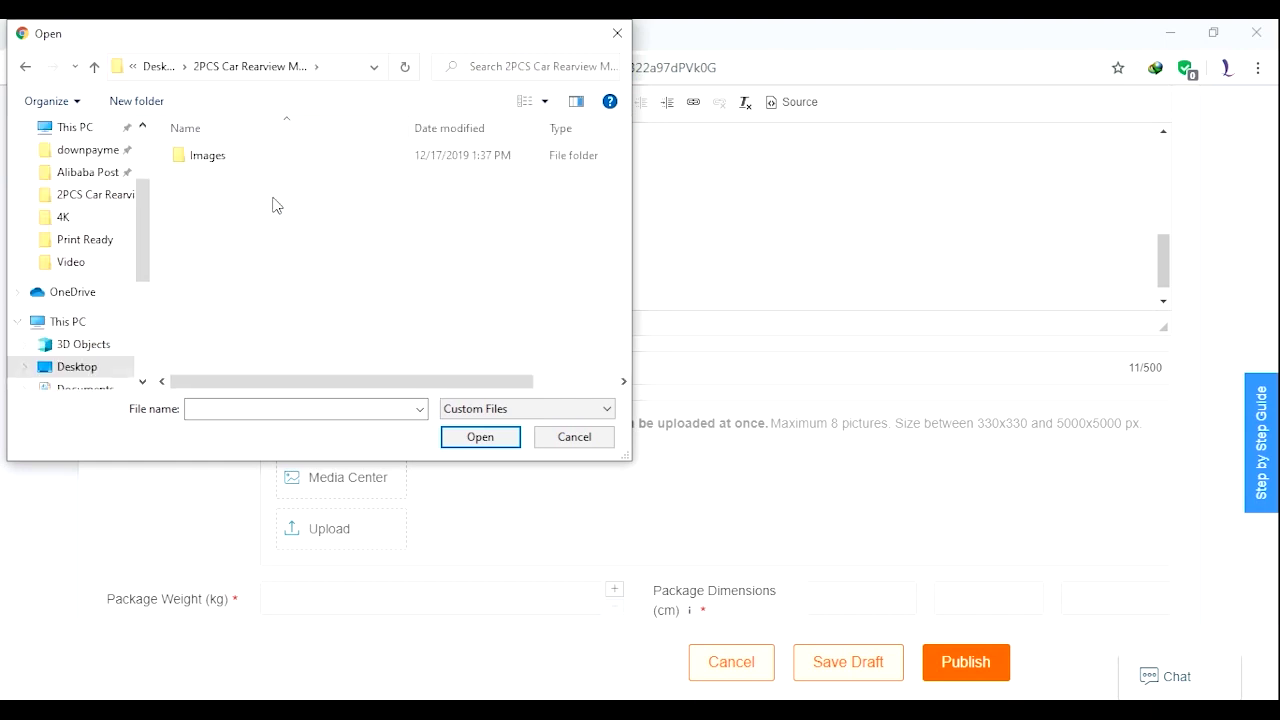
pyautogui.doubleClick(207, 156)
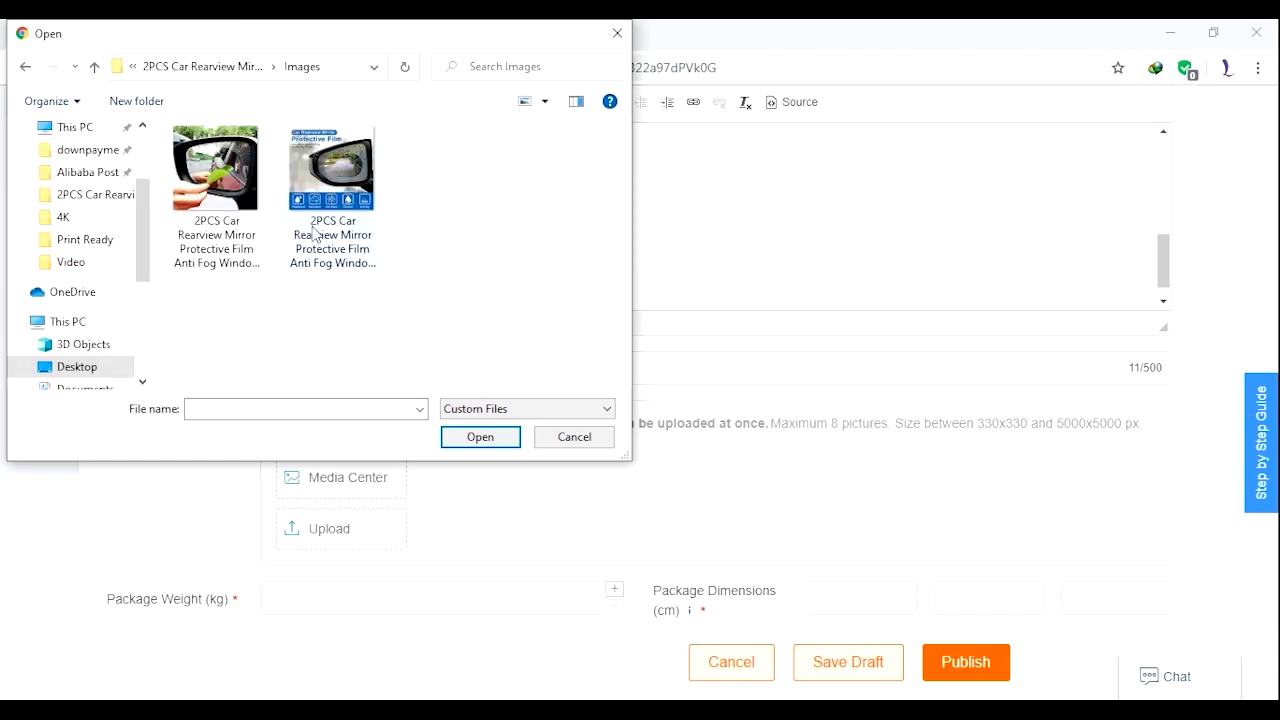
pyautogui.doubleClick(333, 178)
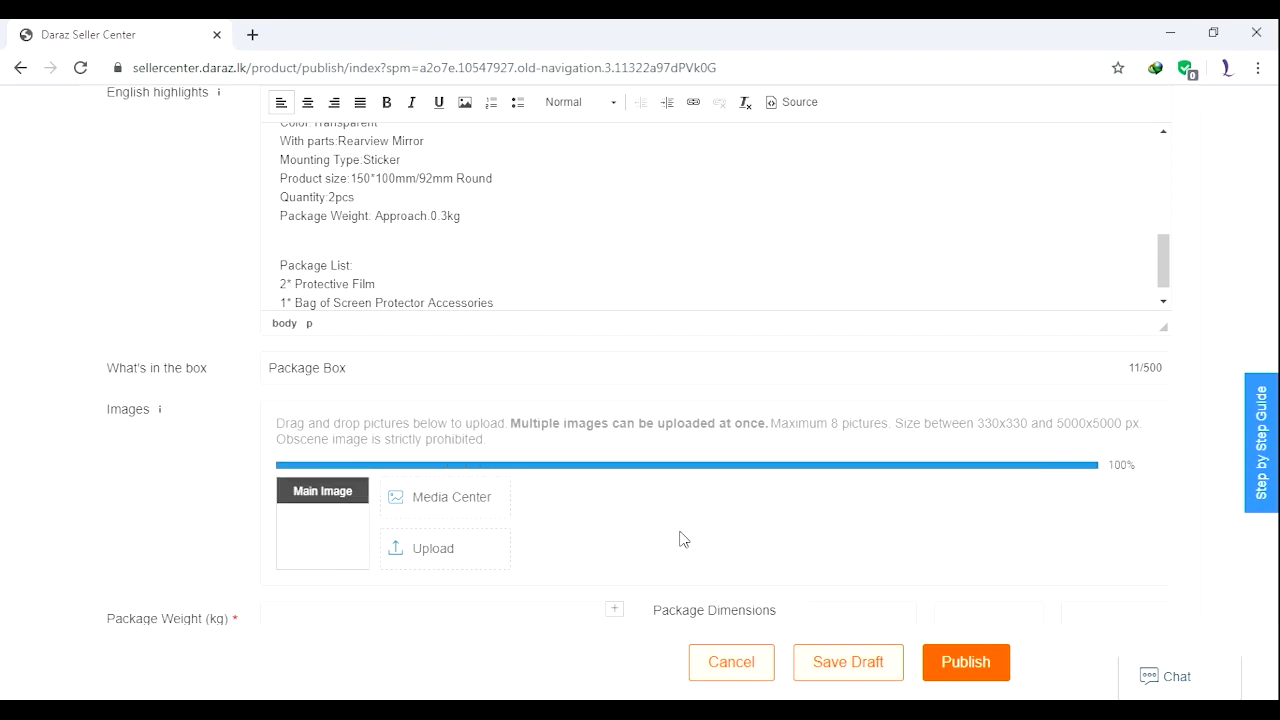
pyautogui.click(477, 533)
pyautogui.click(232, 173)
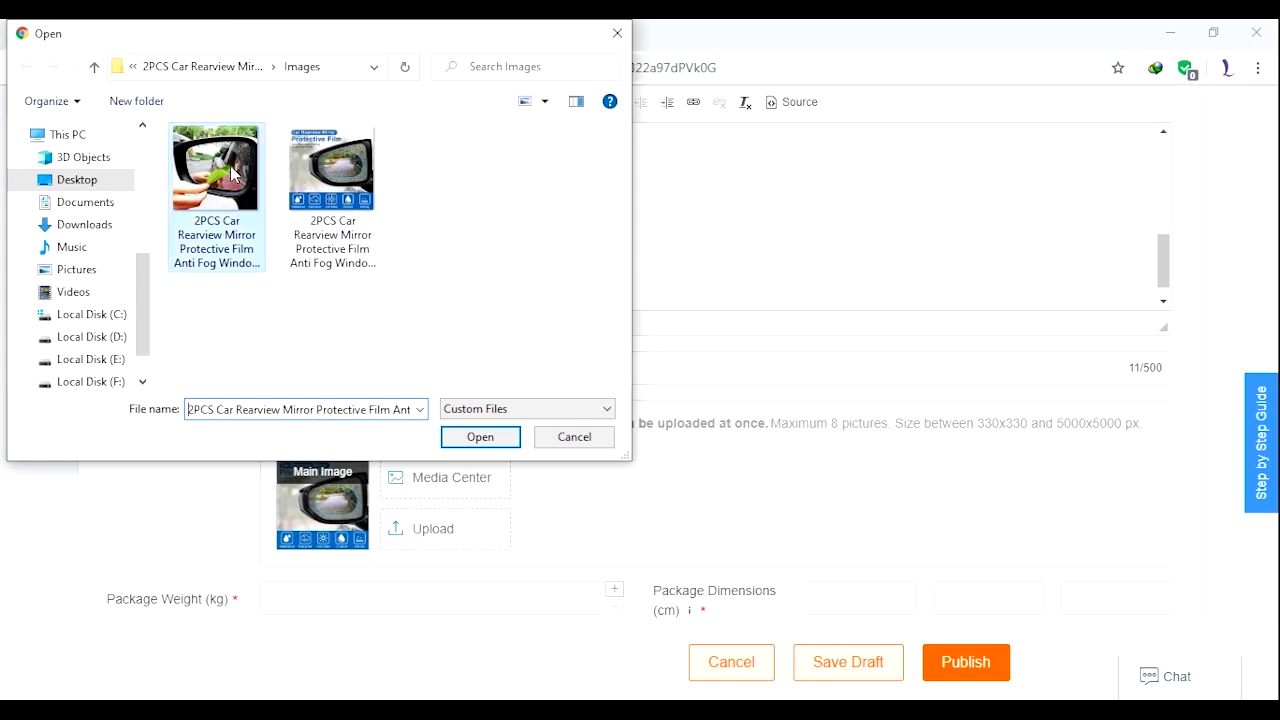
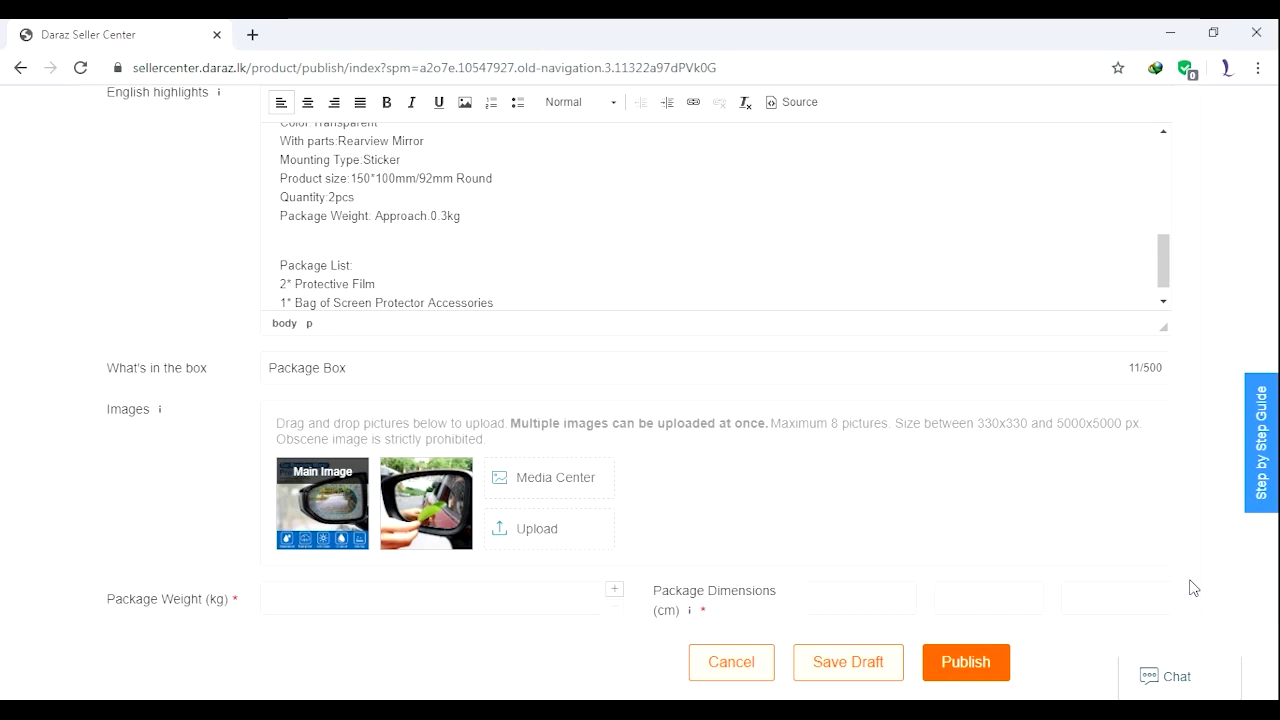
# Step: Look up the package weight in the Description text file and set the listing's Package Weight to 0.3 kg
pyautogui.scroll(-2, 1193, 588)
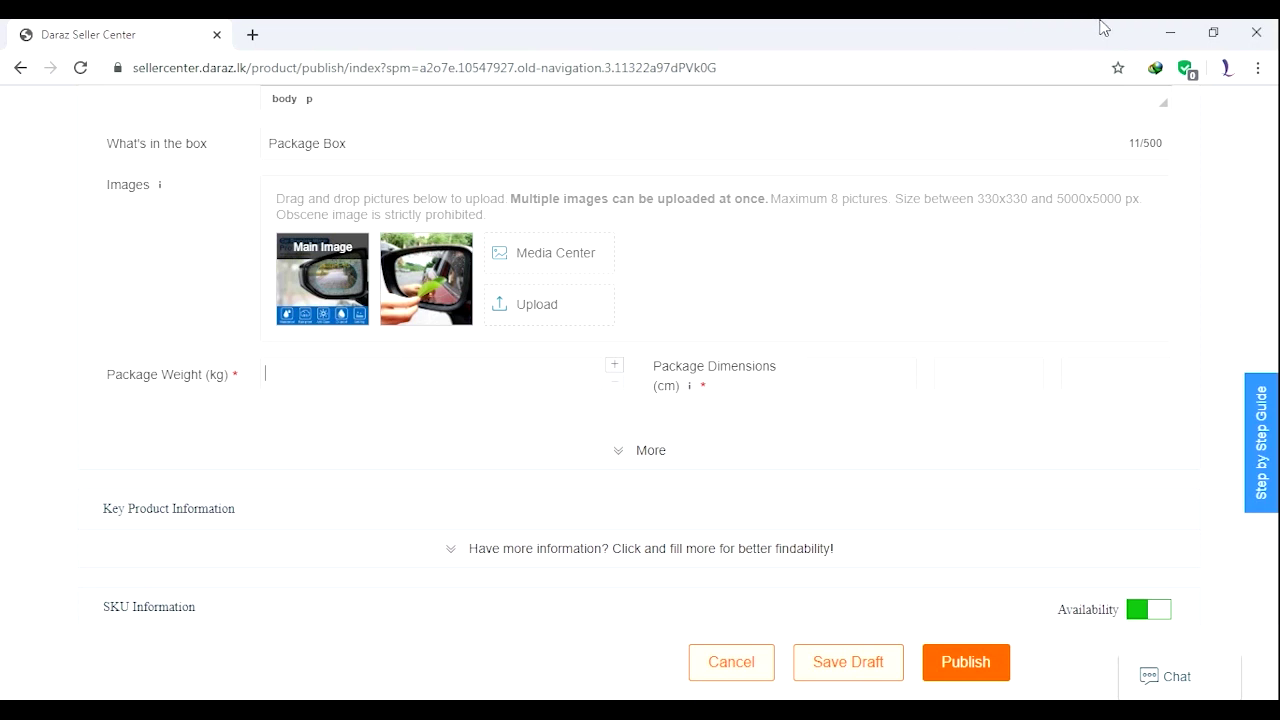
pyautogui.click(1165, 36)
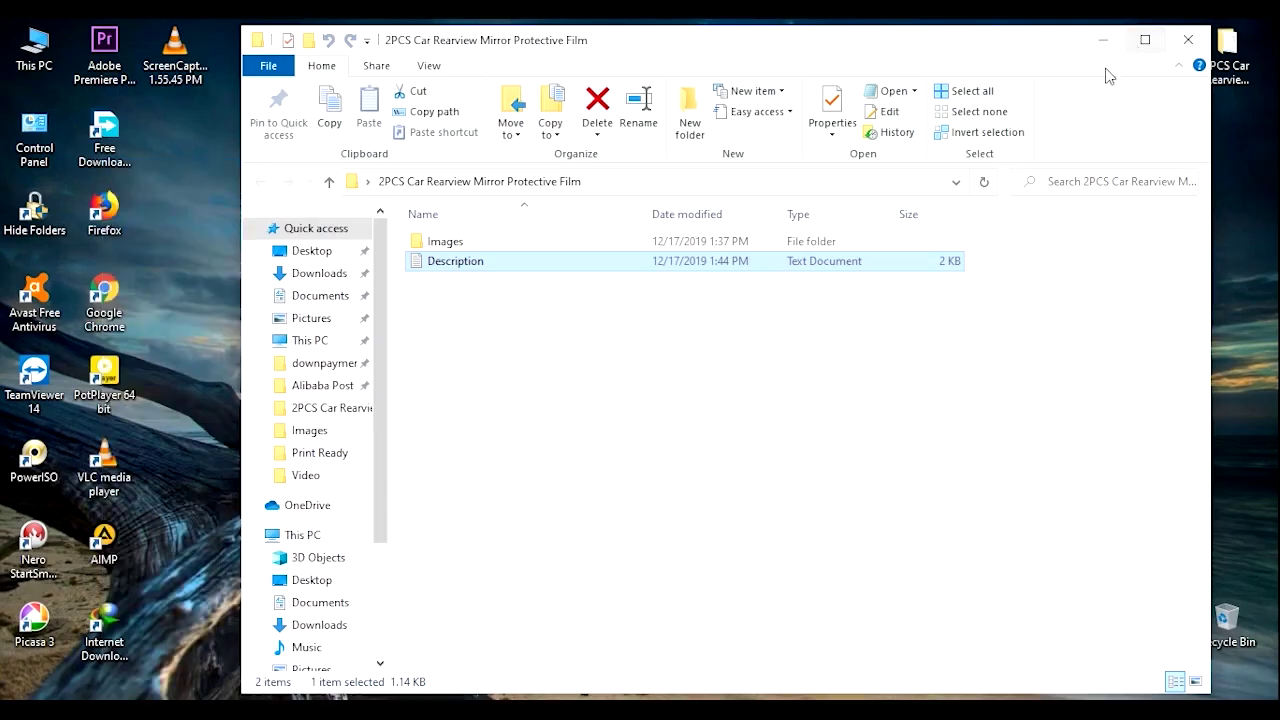
pyautogui.doubleClick(484, 261)
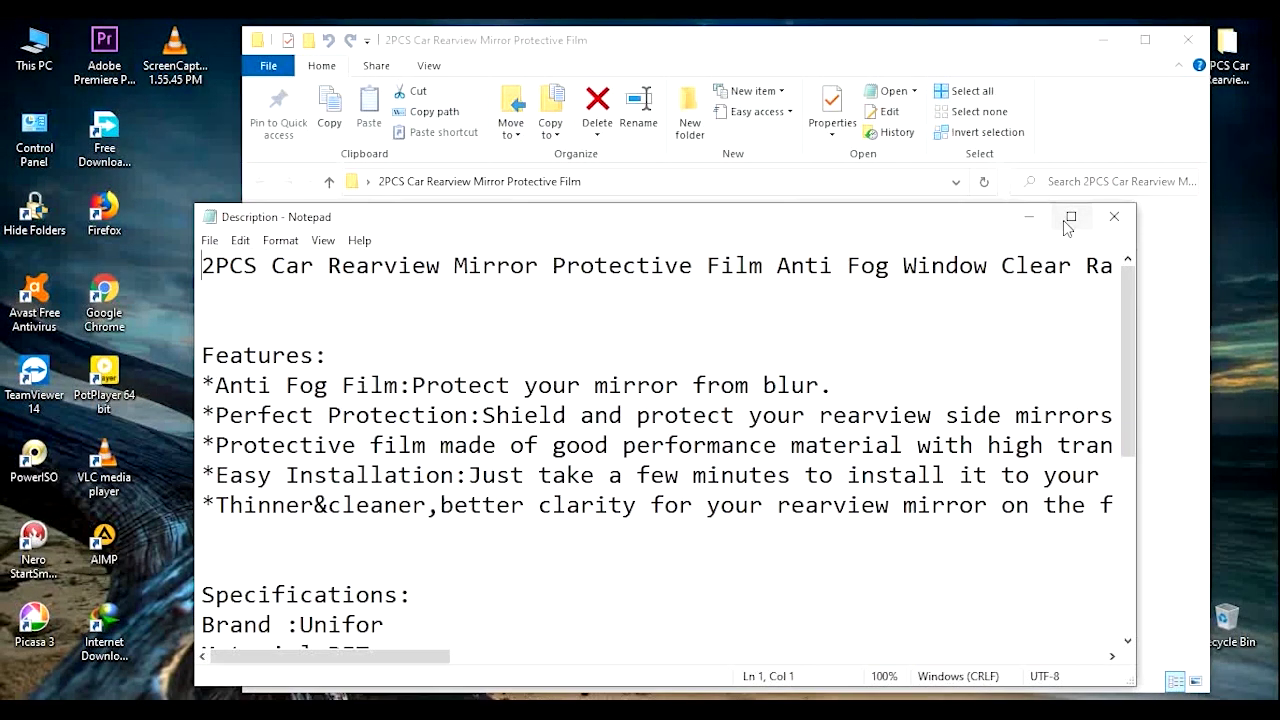
pyautogui.click(1064, 218)
pyautogui.scroll(-2, 632, 485)
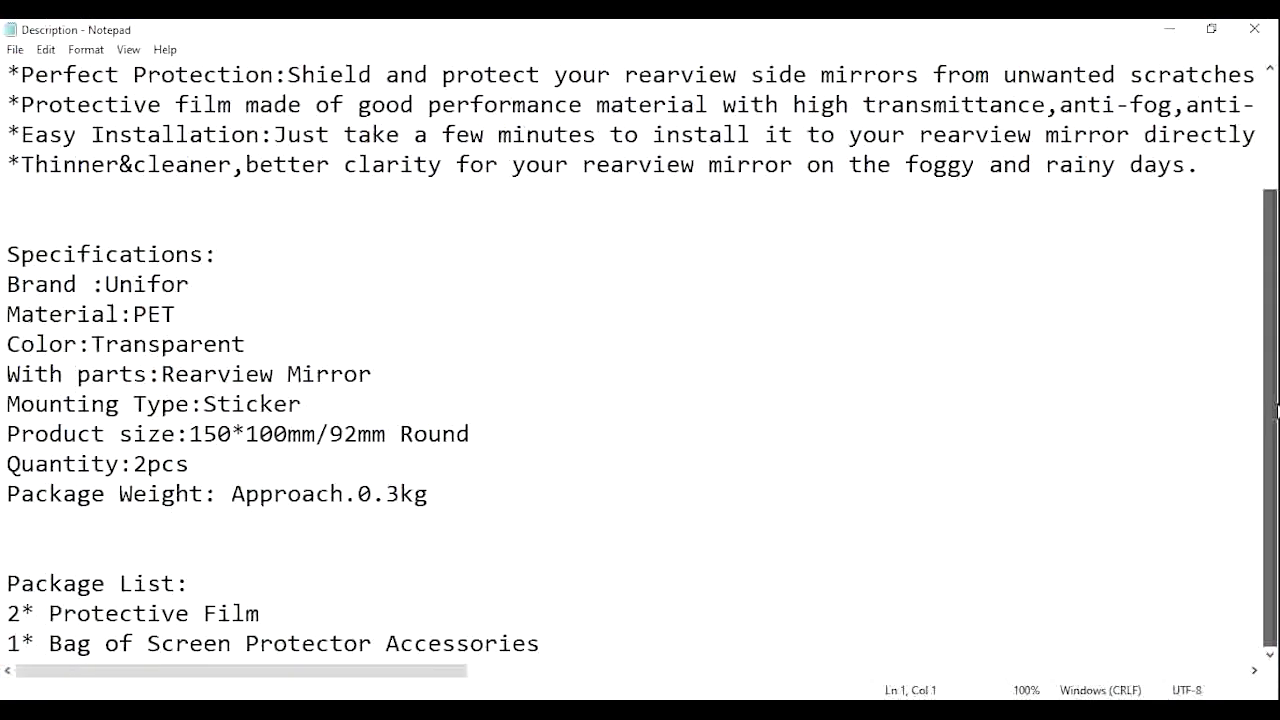
pyautogui.moveTo(358, 498); pyautogui.dragTo(432, 512)
pyautogui.rightClick(410, 500)
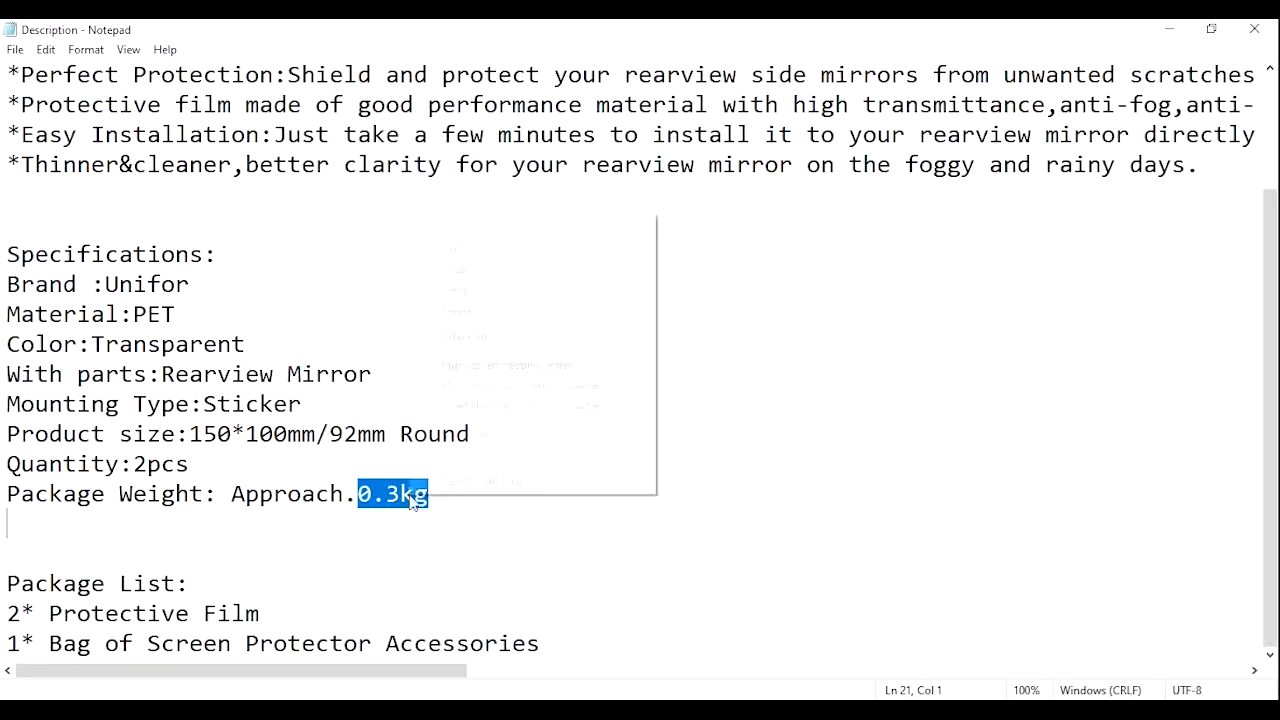
pyautogui.click(463, 267)
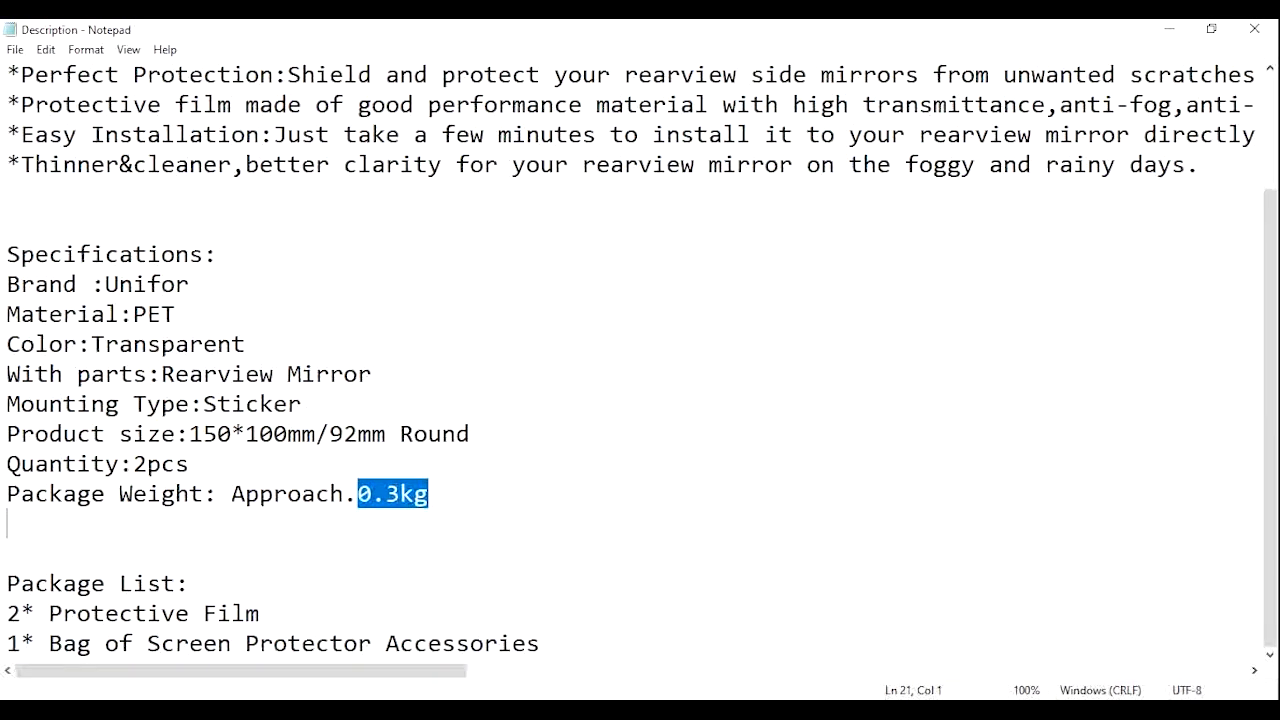
pyautogui.hotkey('alt', 'Tab')
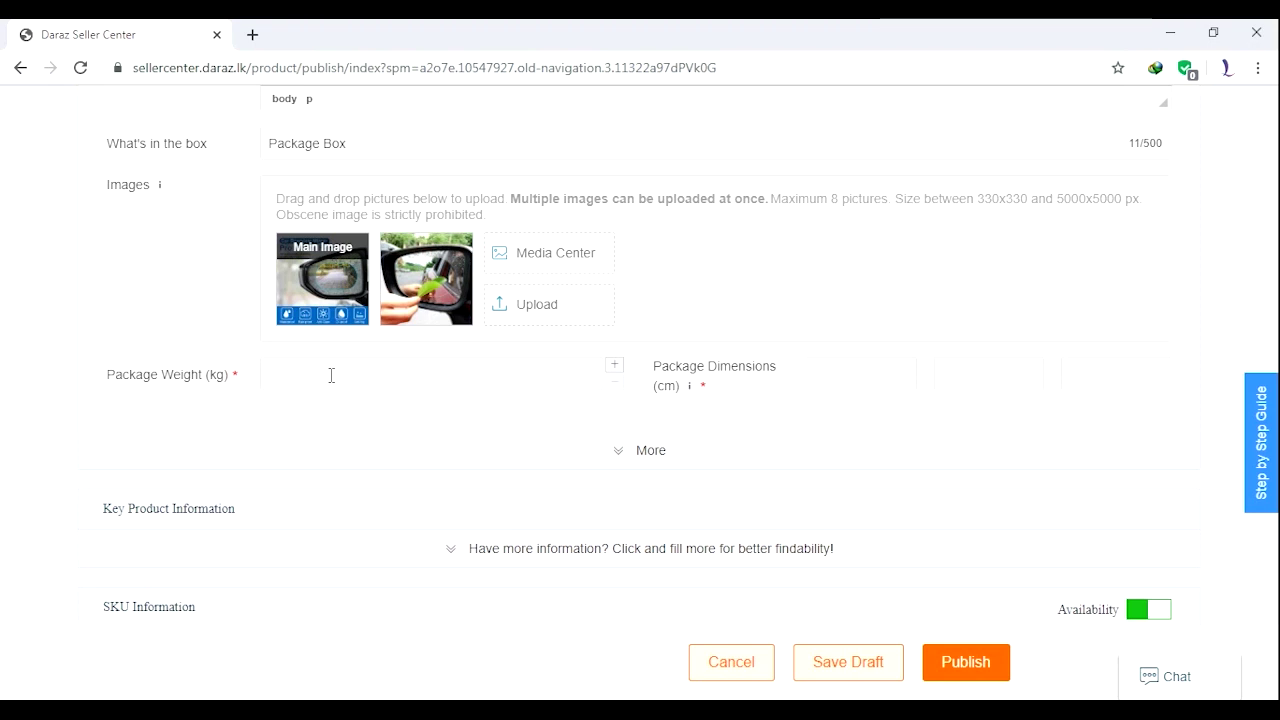
pyautogui.write('0.3')
# Step: Check the product size in the Description text file and set the Package Dimensions to 15, 10 and 9 cm
pyautogui.click(580, 710)
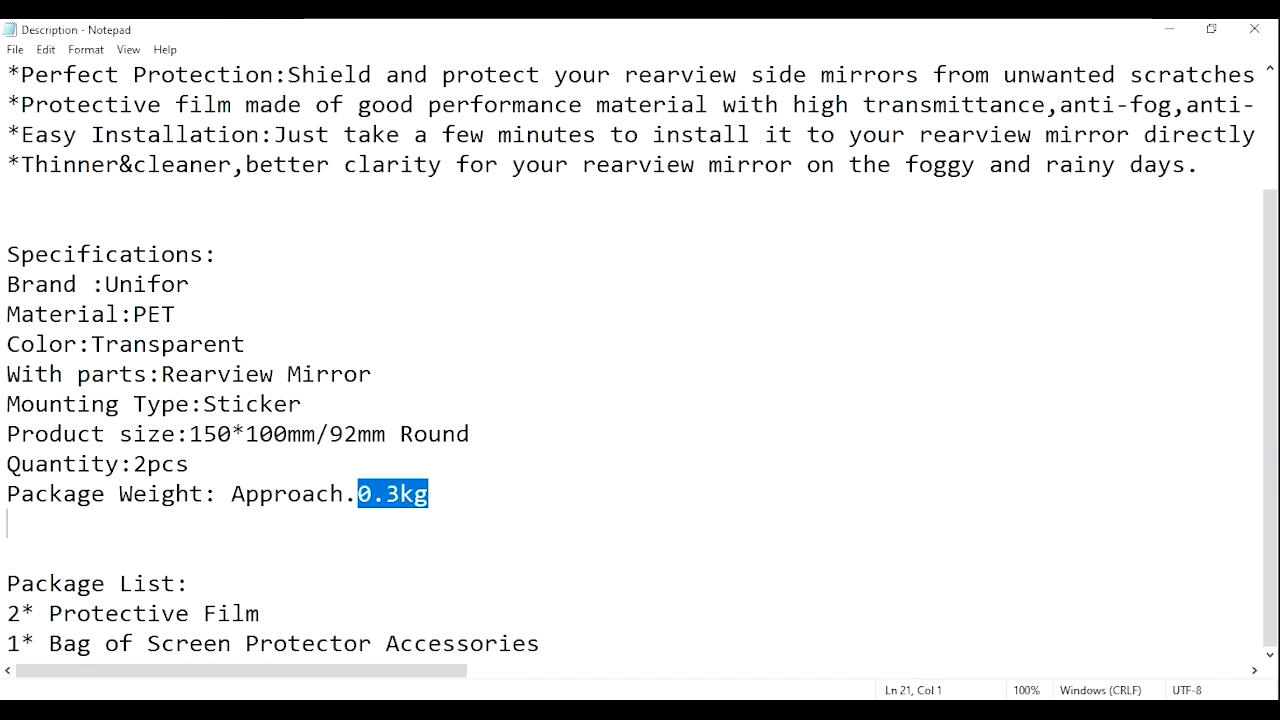
pyautogui.click(191, 437)
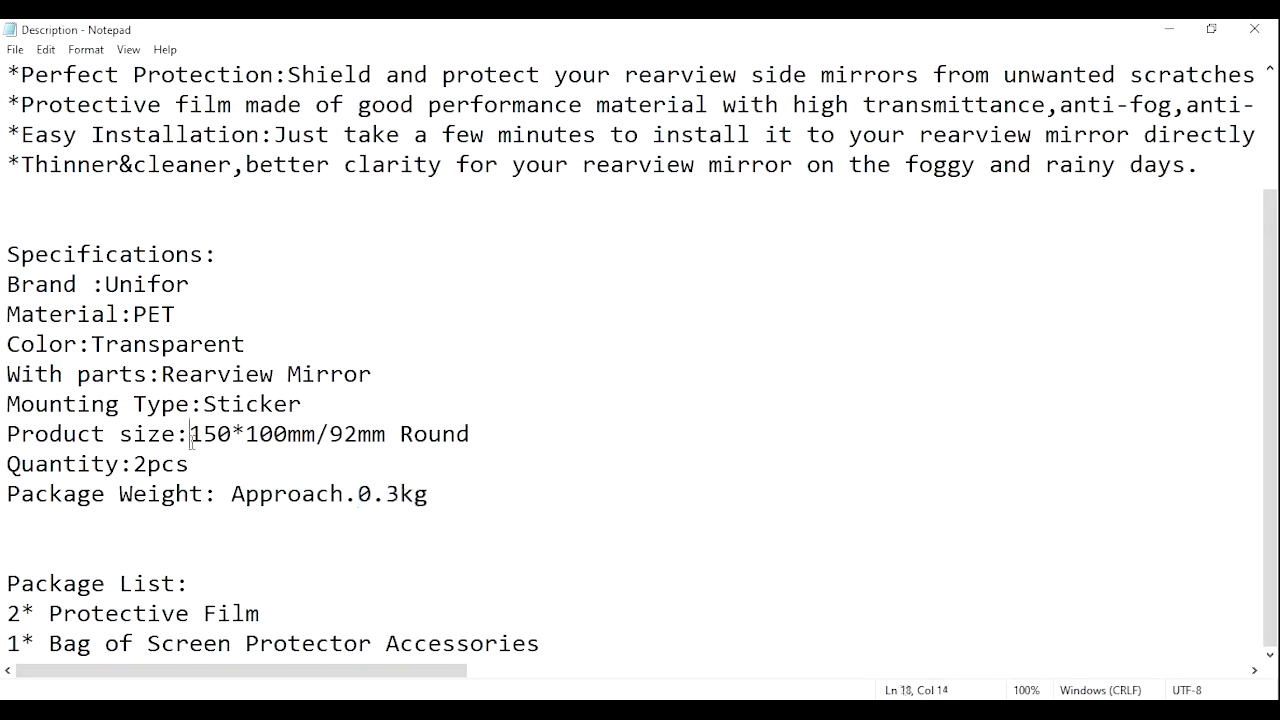
pyautogui.moveTo(191, 437); pyautogui.dragTo(231, 437)
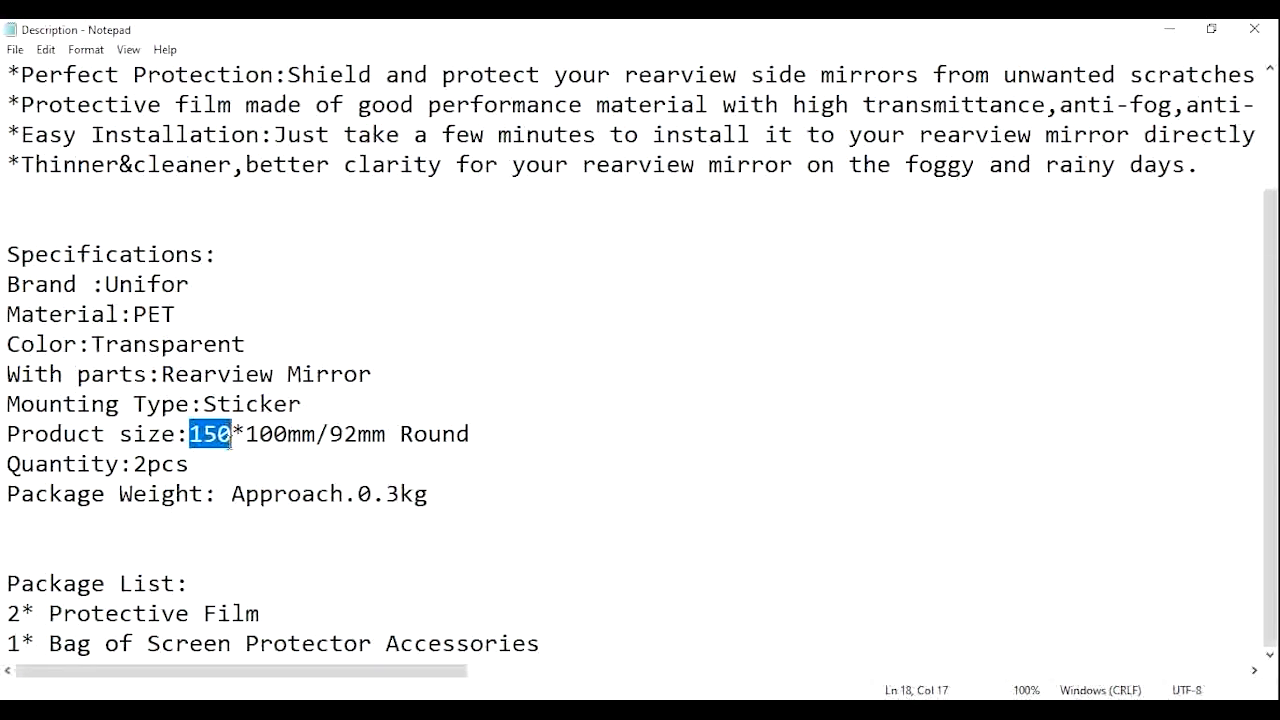
pyautogui.click(494, 700)
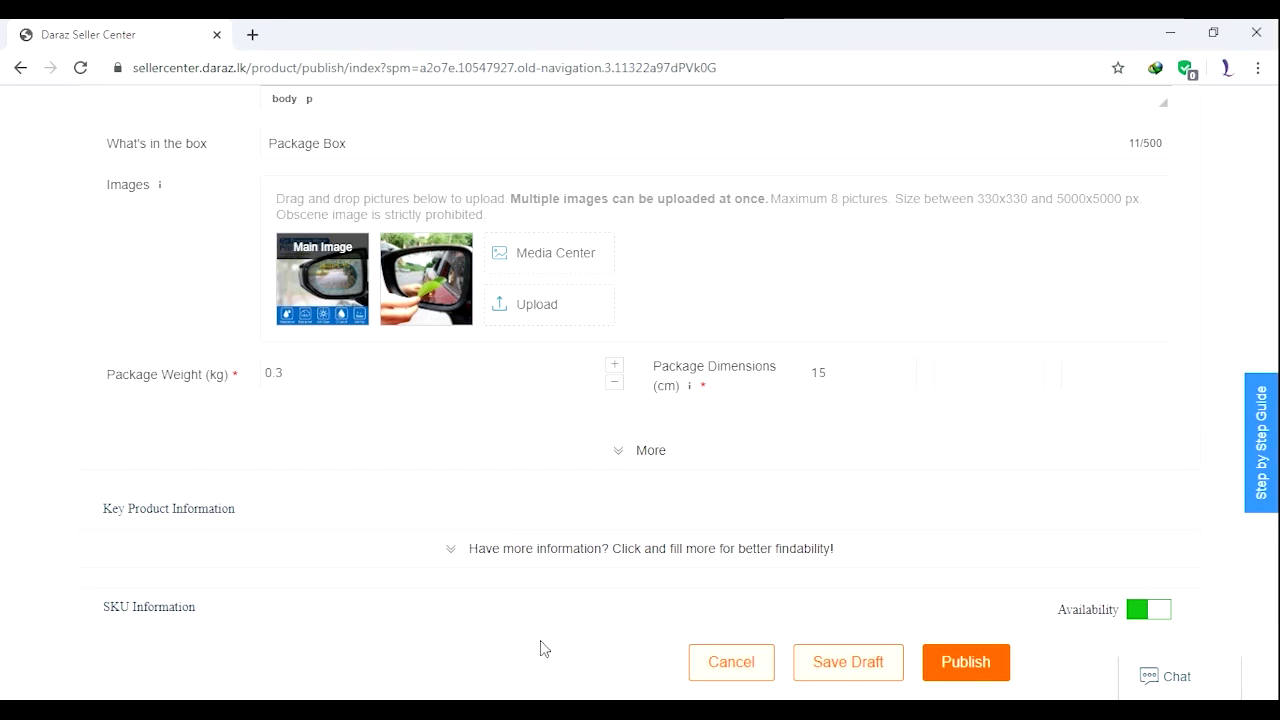
pyautogui.hotkey('alt', 'Tab')
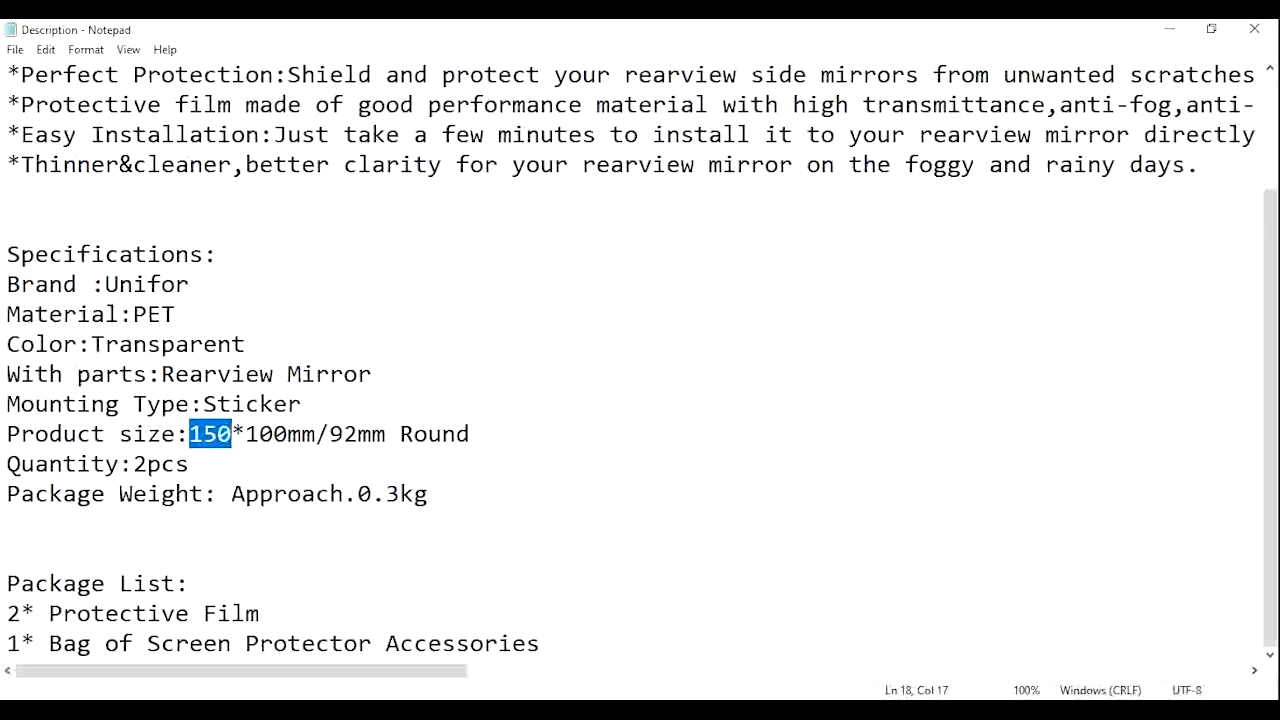
pyautogui.hotkey('alt', 'Tab')
pyautogui.press('Tab')
pyautogui.write('1')
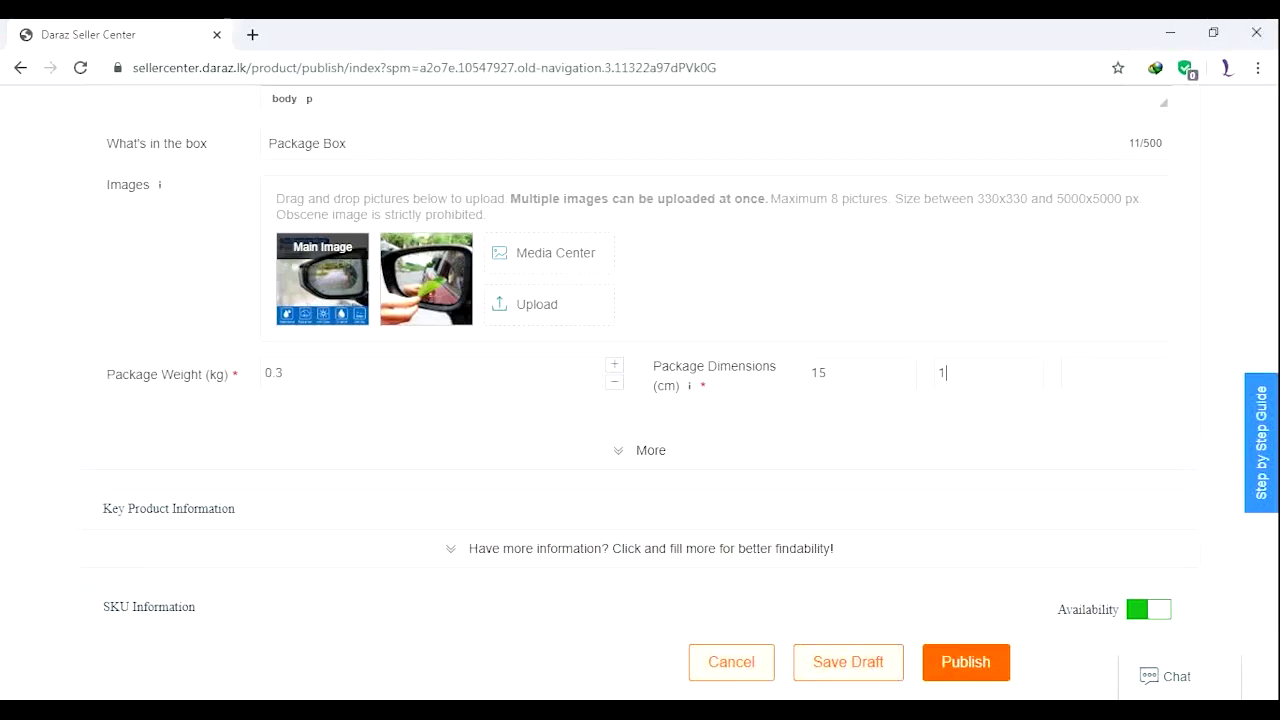
pyautogui.hotkey('alt', 'Tab')
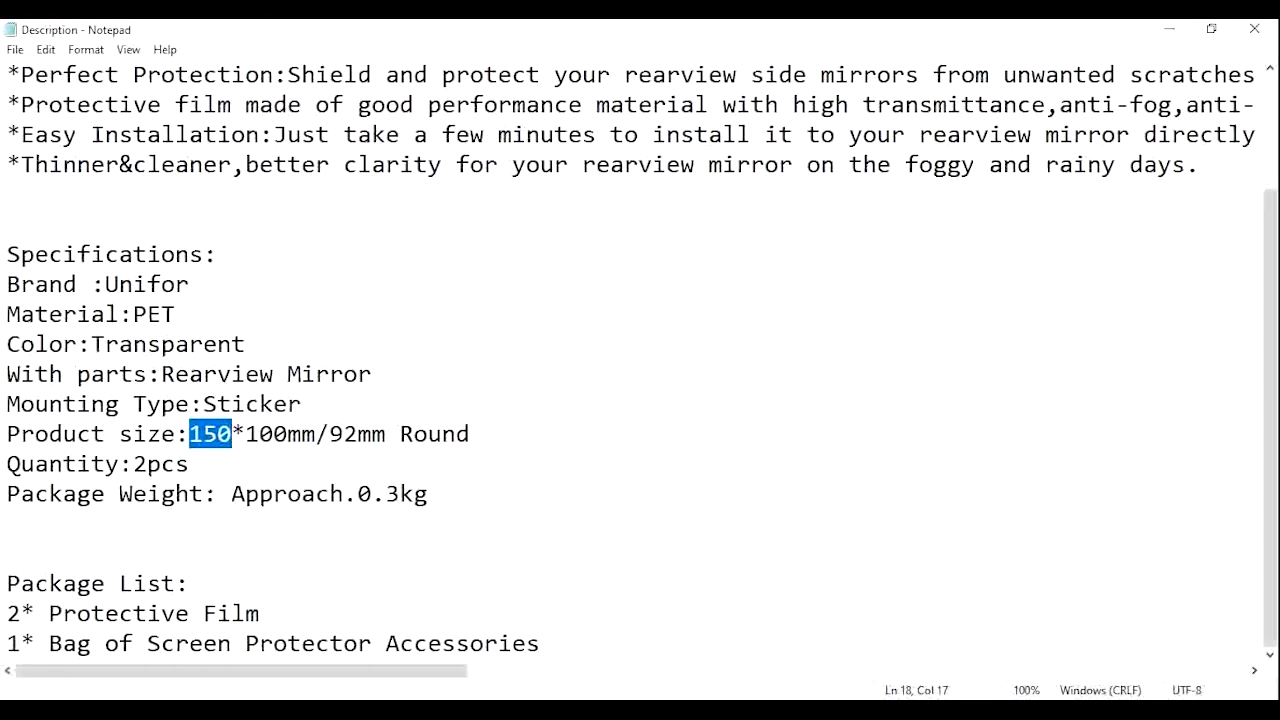
pyautogui.hotkey('alt', 'Tab')
pyautogui.click(1097, 378)
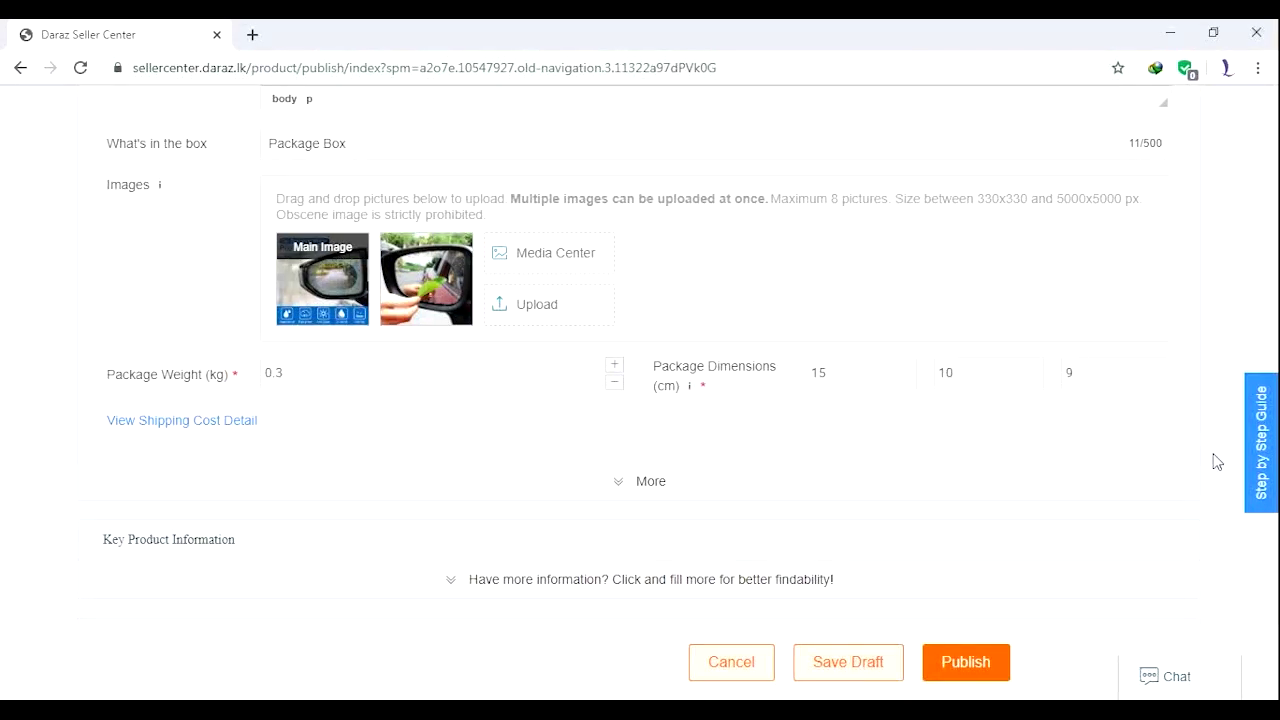
# Step: Fill in the SKU information with SellerSKU 0015, quantity 50, price 650 and special price 400
pyautogui.scroll(-3, 1216, 461)
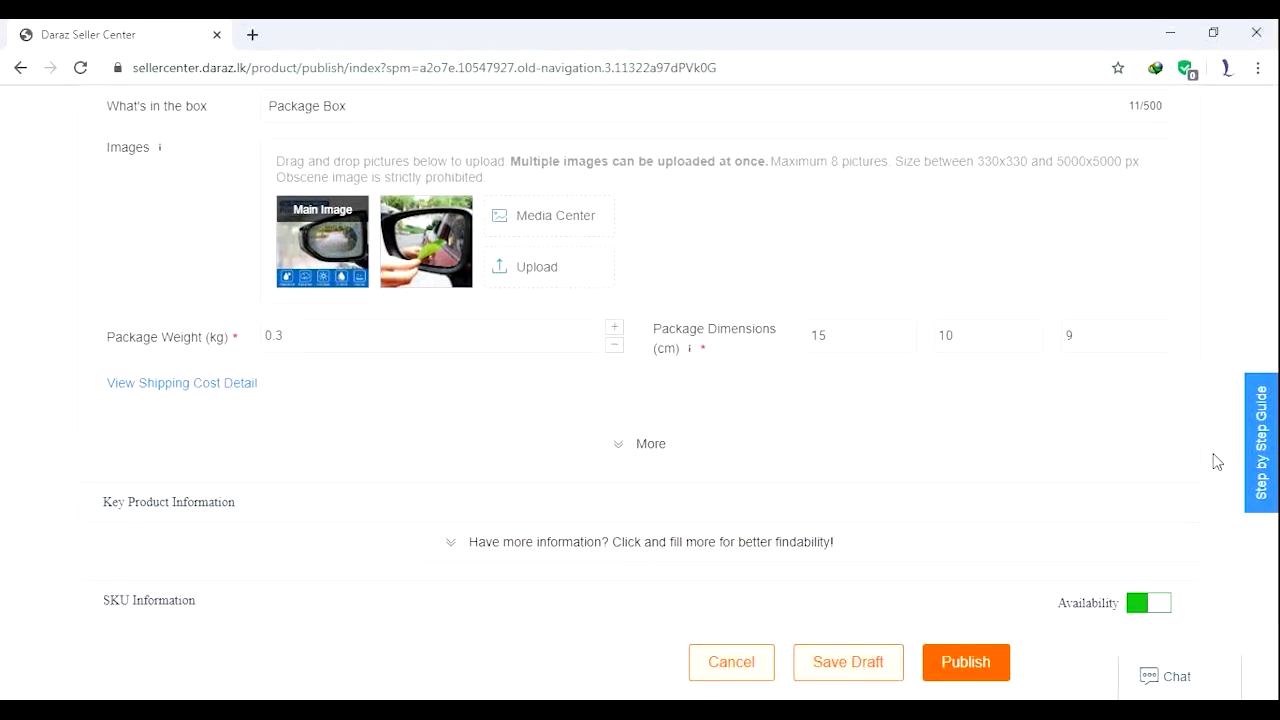
pyautogui.scroll(-1, 1216, 461)
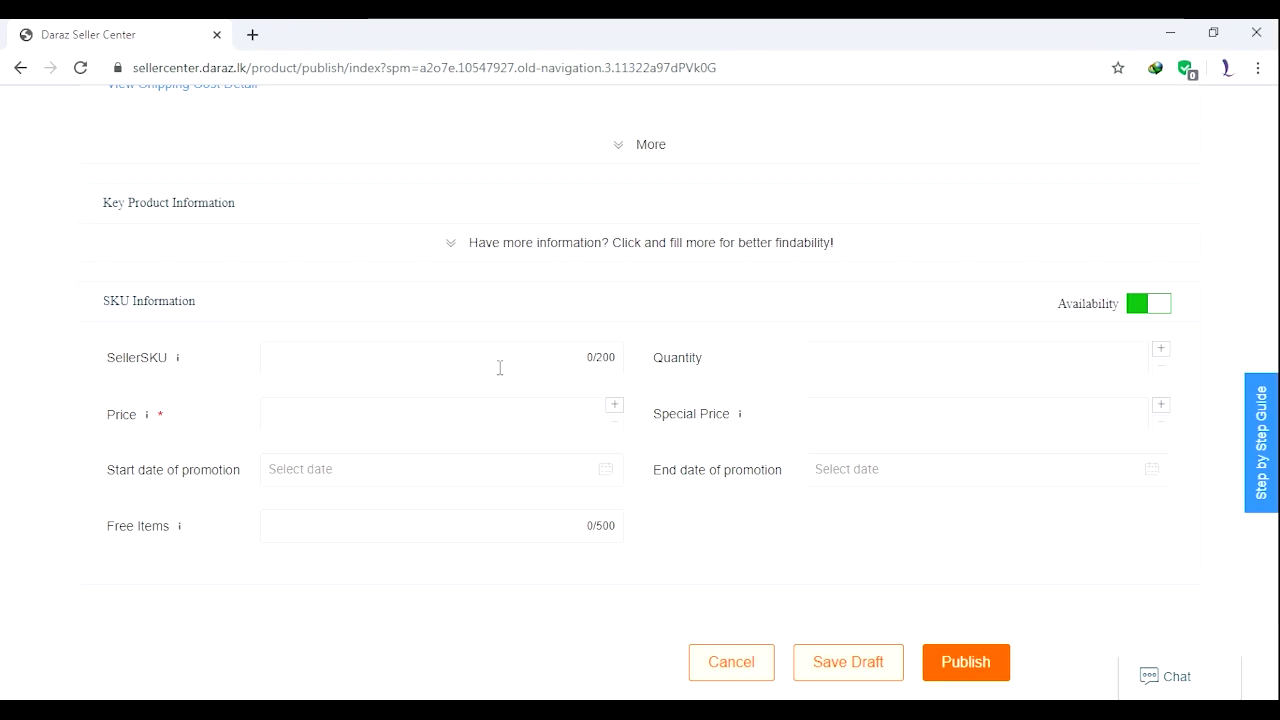
pyautogui.write('0015')
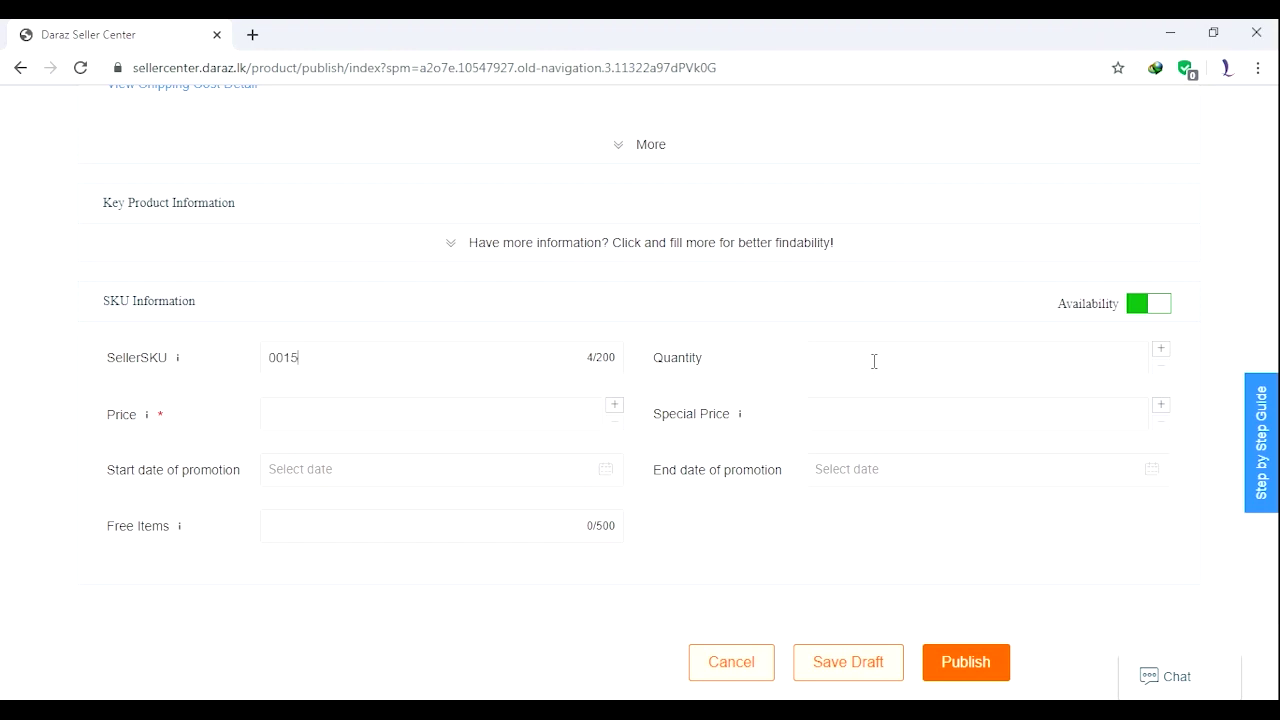
pyautogui.write('0650')
# Step: Set the promotion period to start on 2019-12-01 and end on 2020-01-31
pyautogui.click(571, 482)
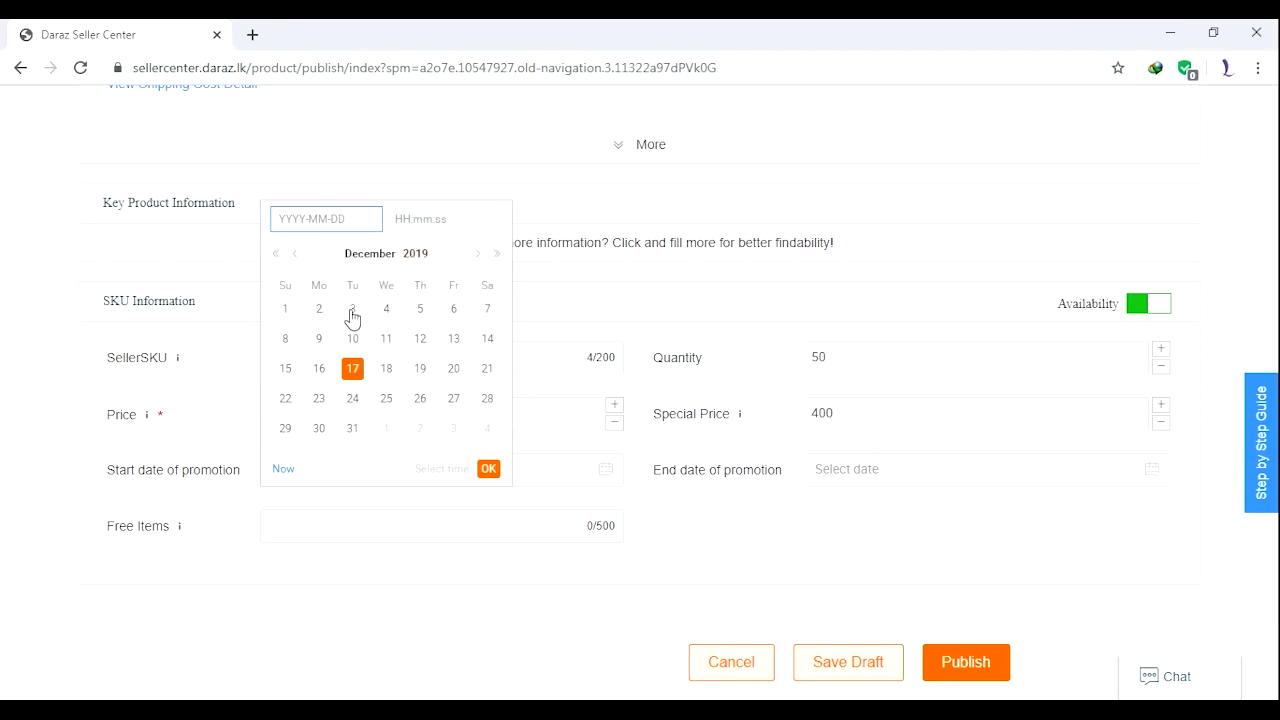
pyautogui.click(286, 310)
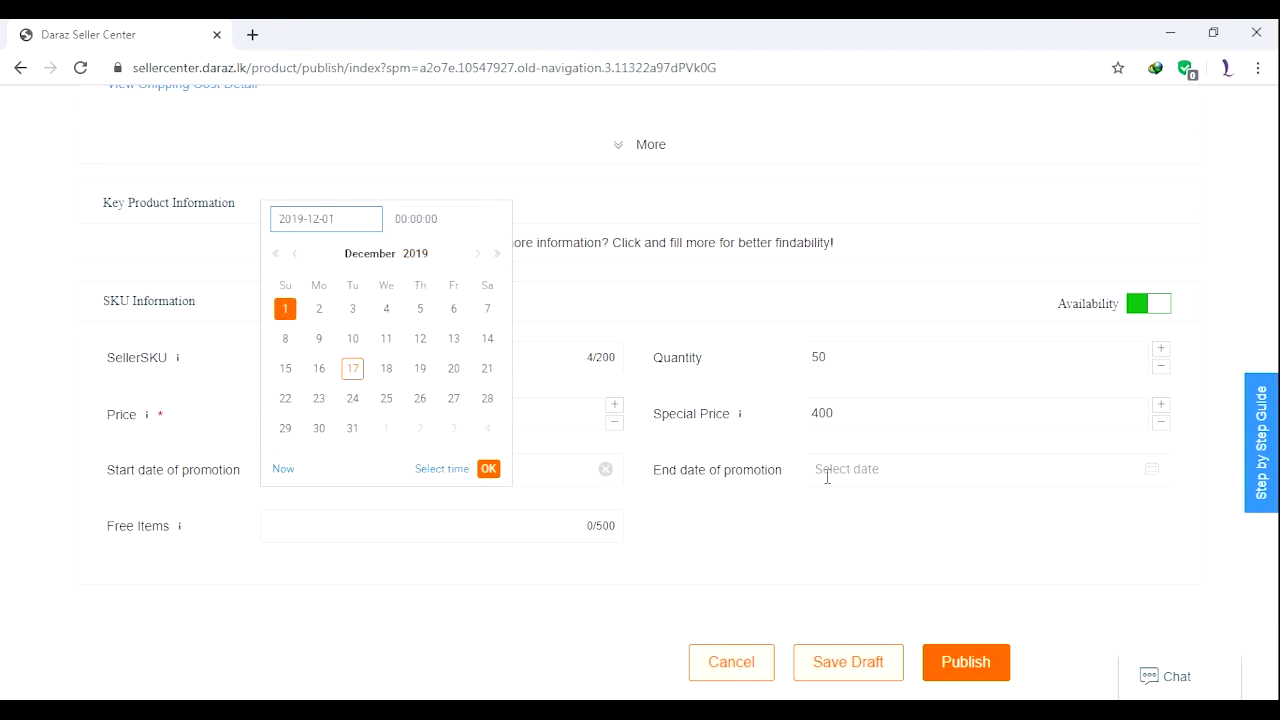
pyautogui.click(862, 466)
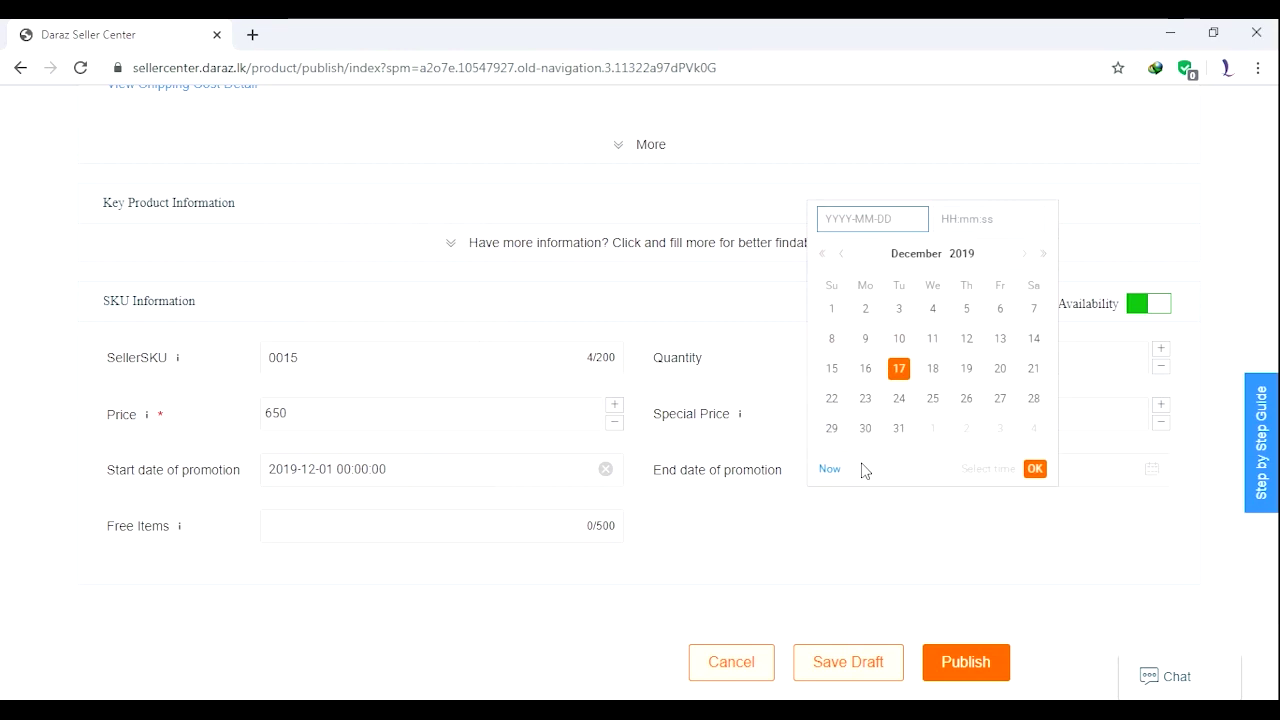
pyautogui.click(1021, 256)
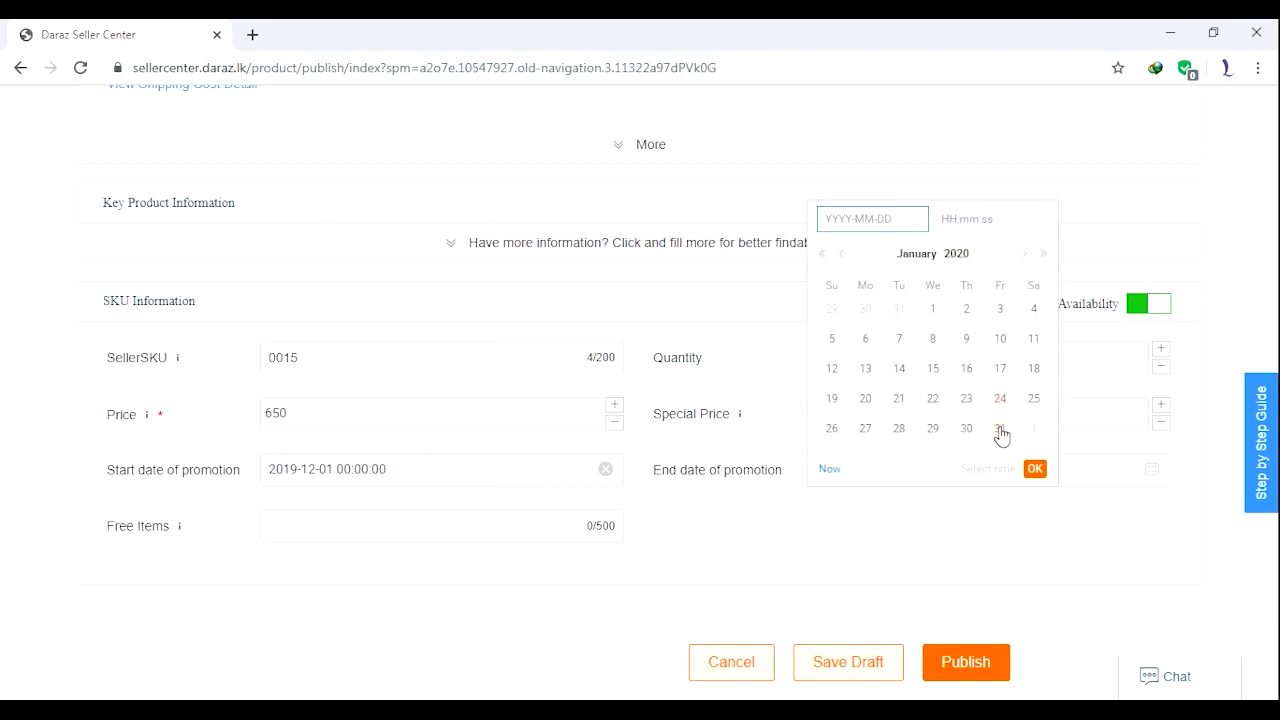
pyautogui.click(1000, 430)
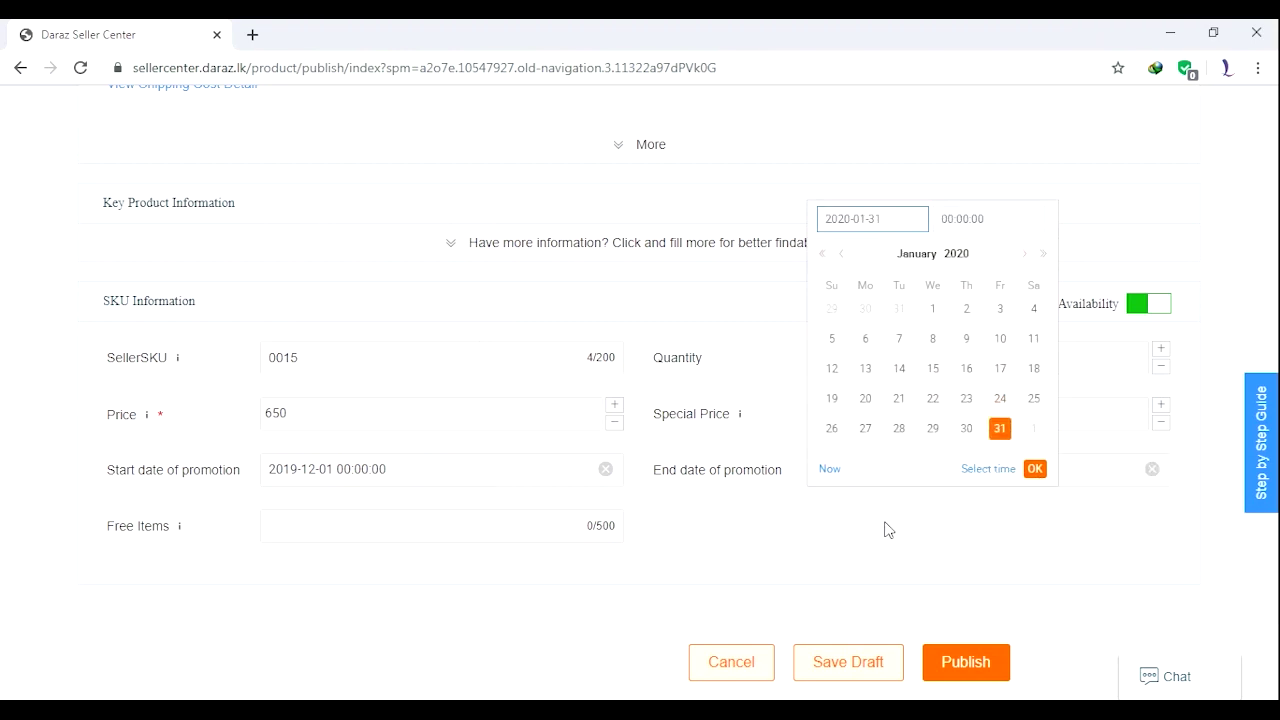
pyautogui.click(1040, 469)
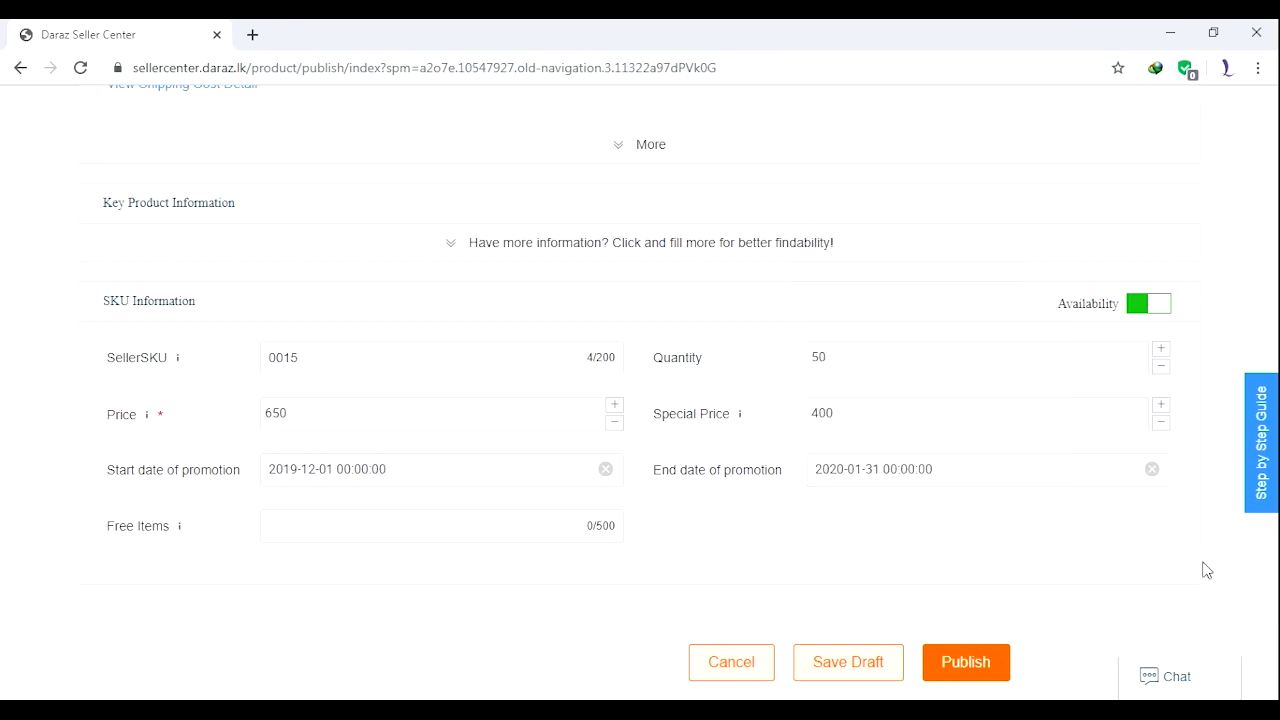
# Step: Publish the product listing and finish without adding another product
pyautogui.scroll(-1, 1235, 571)
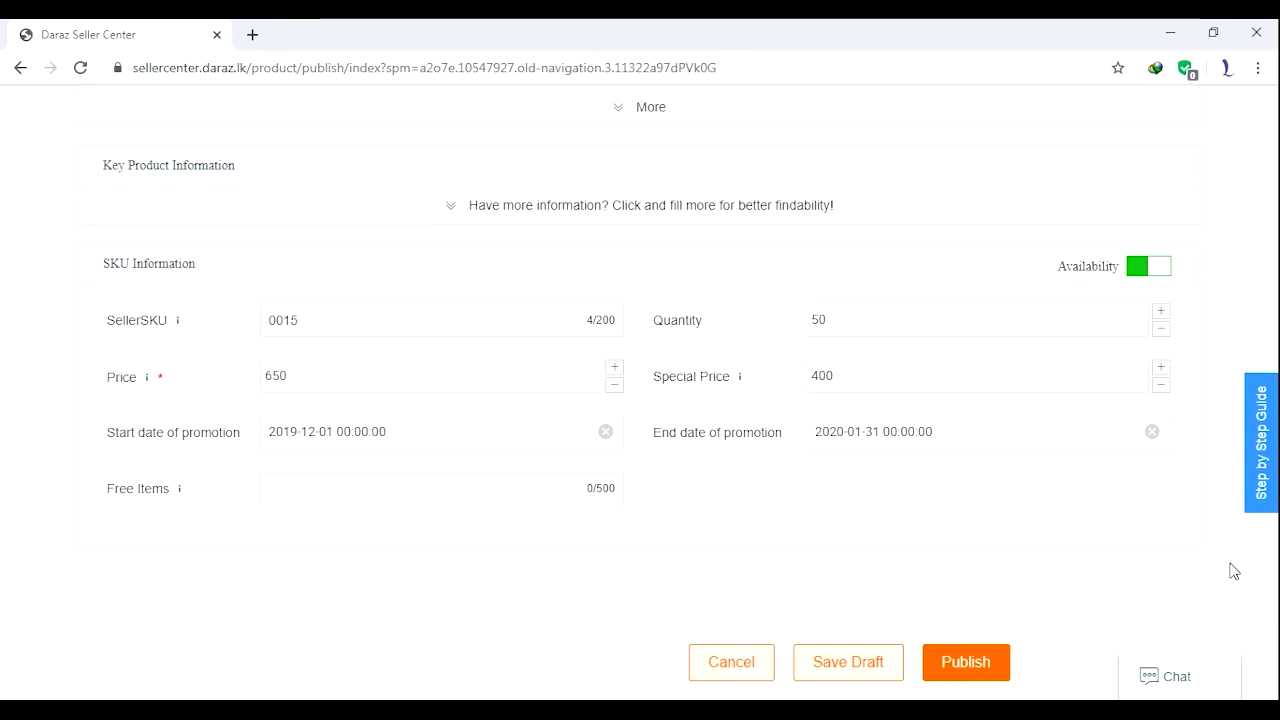
pyautogui.click(980, 661)
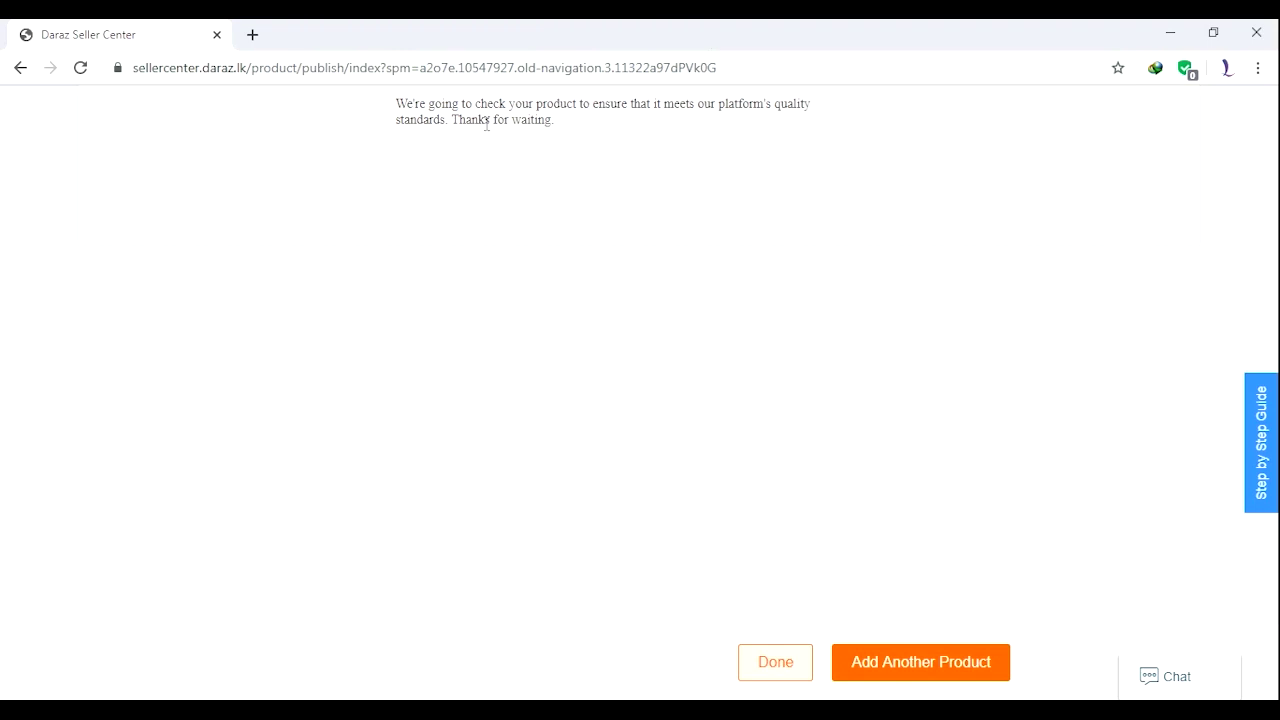
pyautogui.click(778, 662)
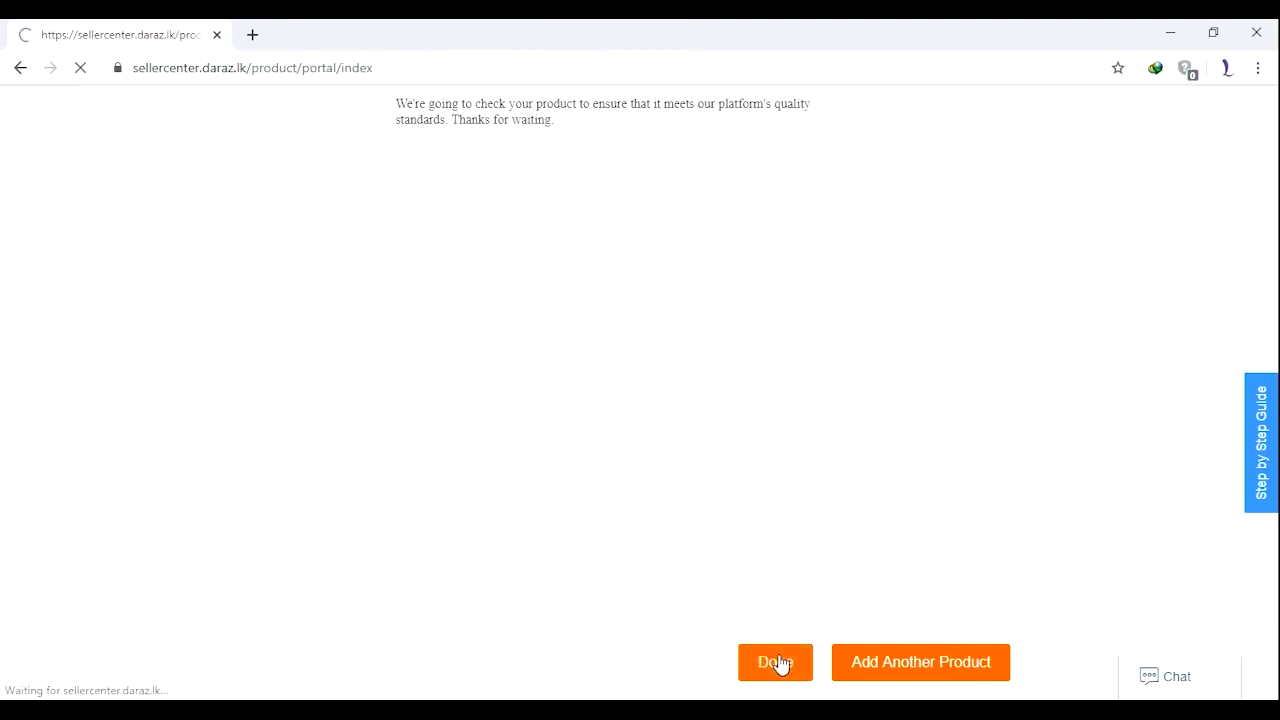